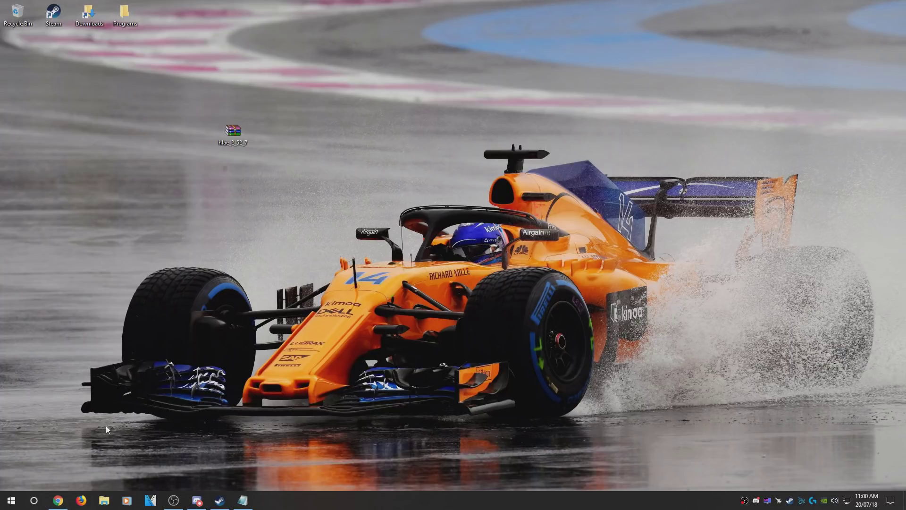
Check the current HLAE release, 2.52.7, on the advancedfx.org download page, and close the browser.
left_click(58, 501)
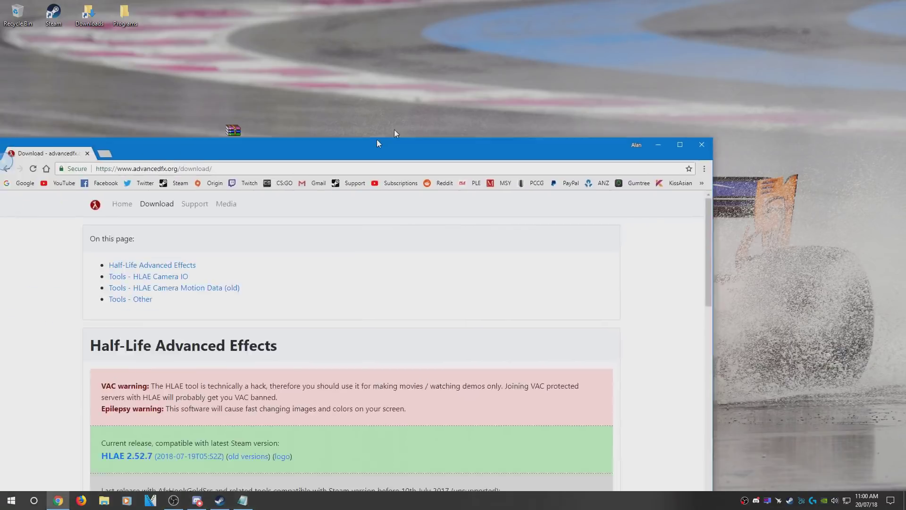
left_click_drag(199, 310, 323, 315)
left_click(223, 319)
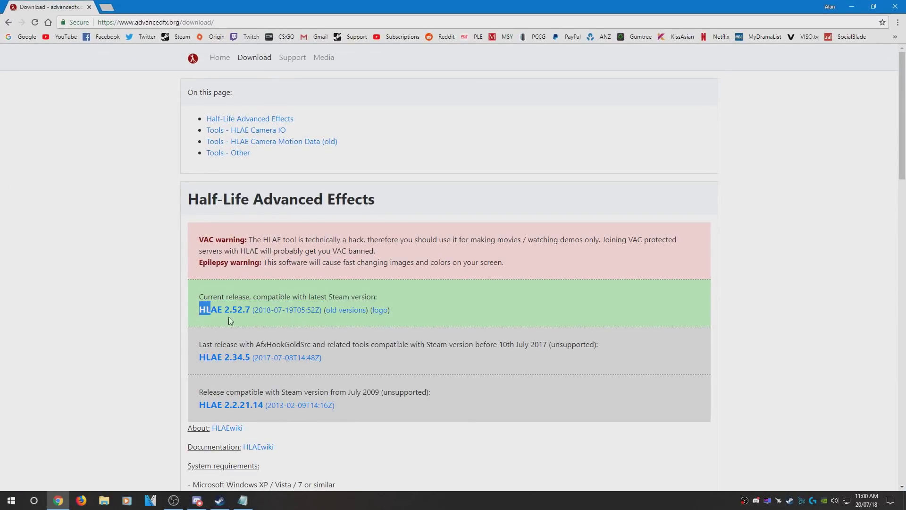
left_click_drag(228, 317, 333, 326)
left_click(361, 337)
left_click(894, 6)
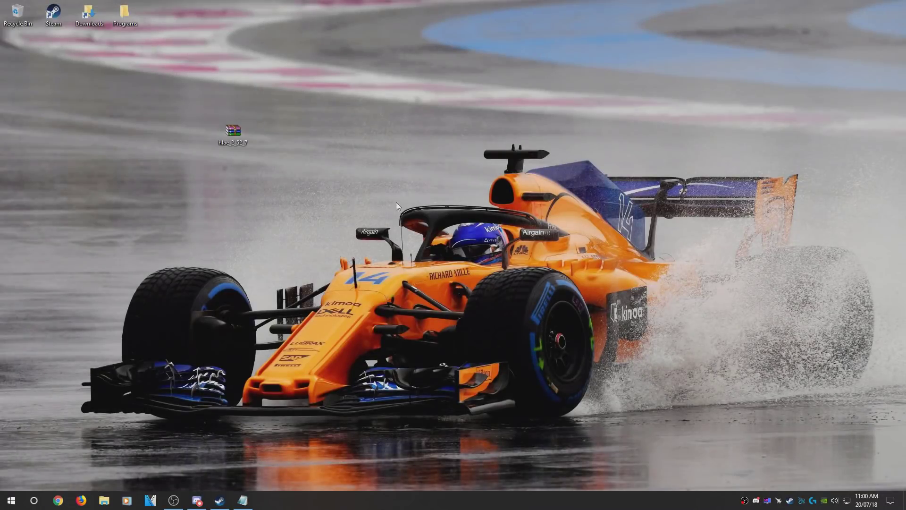
Extract the hlae_2_52_7 archive on the desktop and launch HLAE from the extracted folder.
right_click(227, 143)
left_click(287, 194)
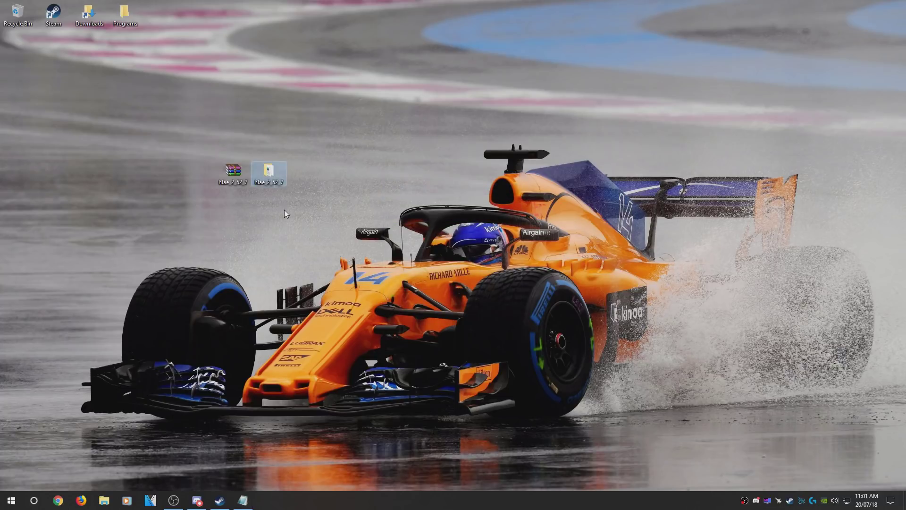
double_click(272, 182)
scroll(378, 212, "down", 8)
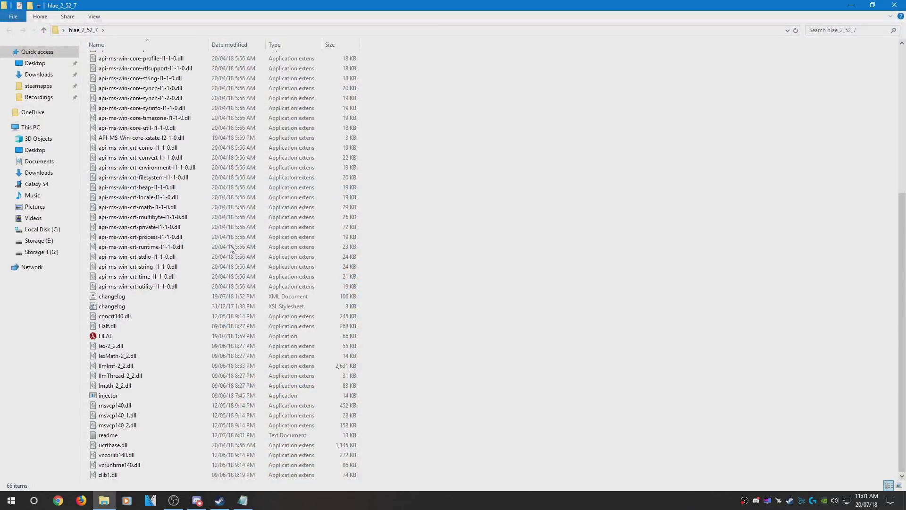
double_click(113, 338)
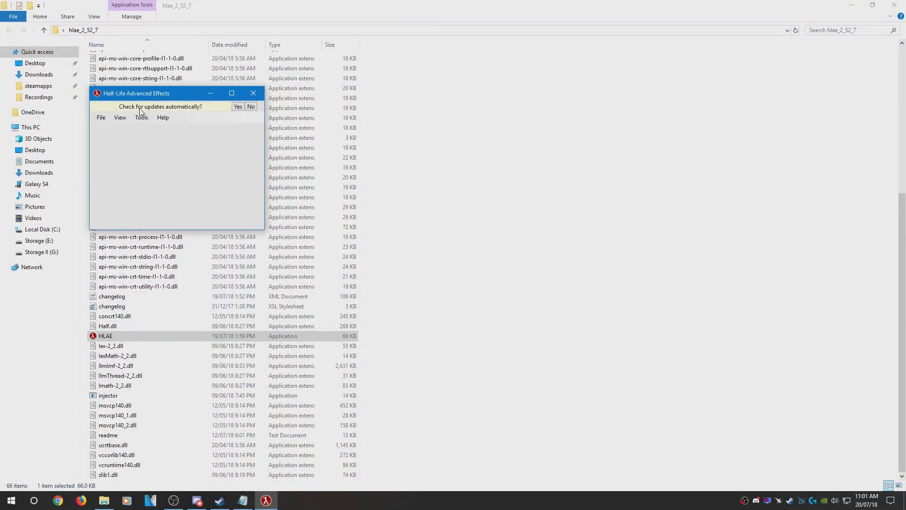
Accept automatic update checks in HLAE and open the Custom Loader among the developer tools.
left_click(237, 107)
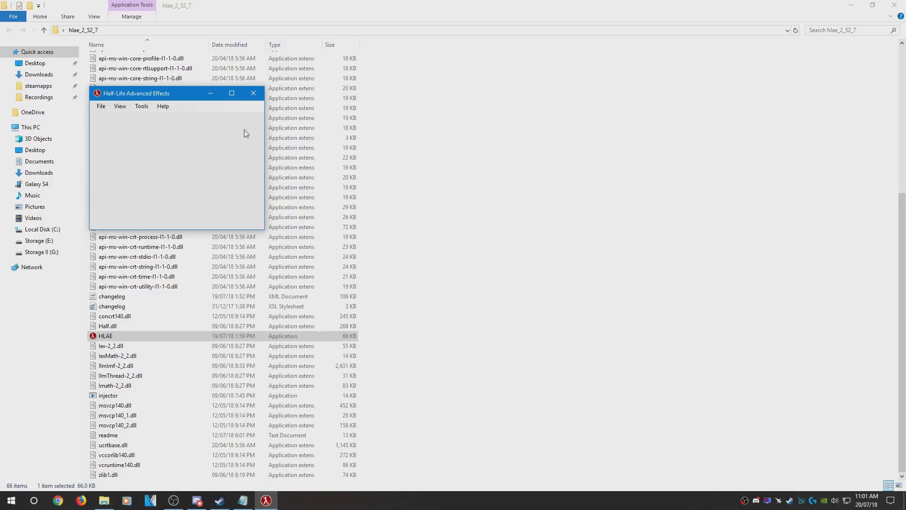
left_click(138, 107)
left_click(137, 107)
left_click(148, 109)
left_click(148, 108)
left_click(151, 107)
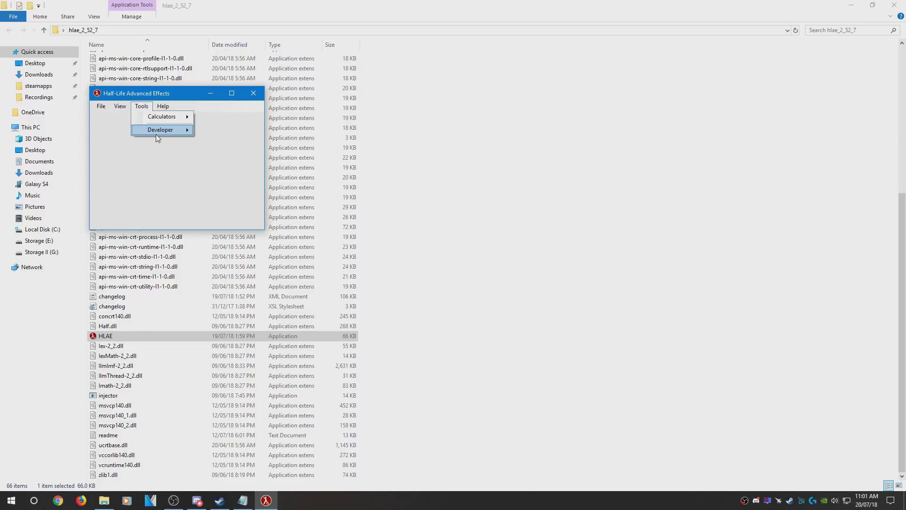
mouse_move(156, 135)
left_click(237, 134)
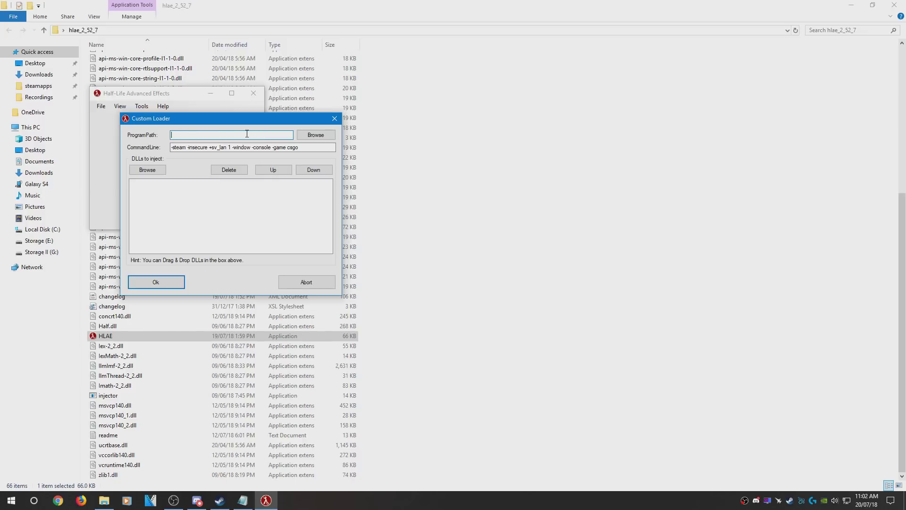
Set the loader's program path to csgo in Program Files (x86)\Steam\steamapps\common\Counter-Strike Global Offensive.
left_click(315, 135)
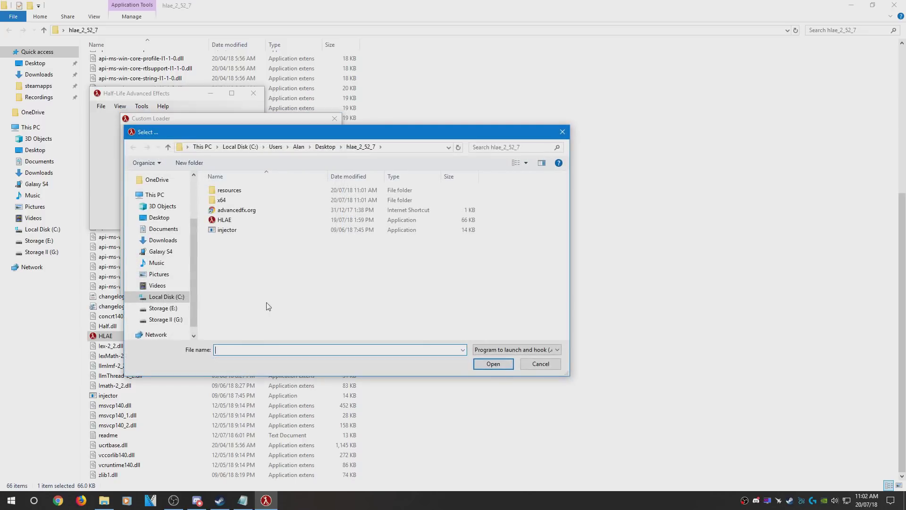
left_click(170, 297)
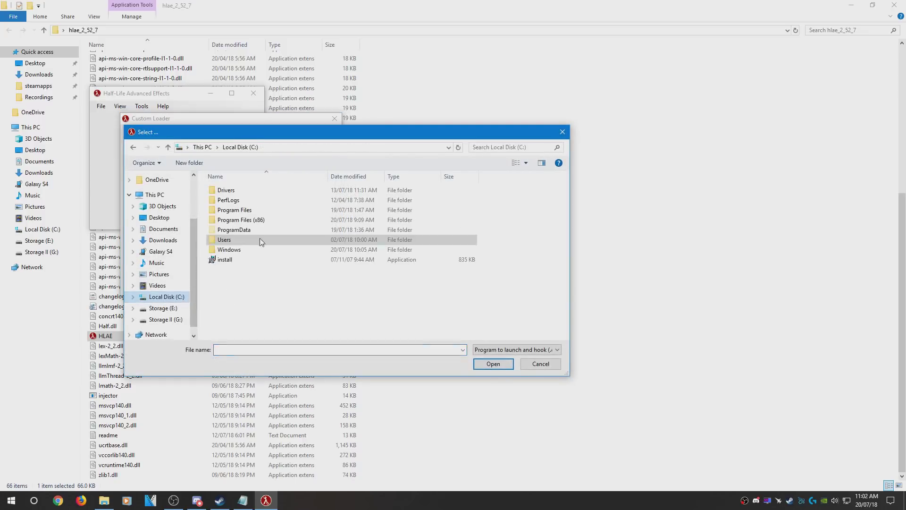
double_click(254, 220)
scroll(247, 283, "down", 8)
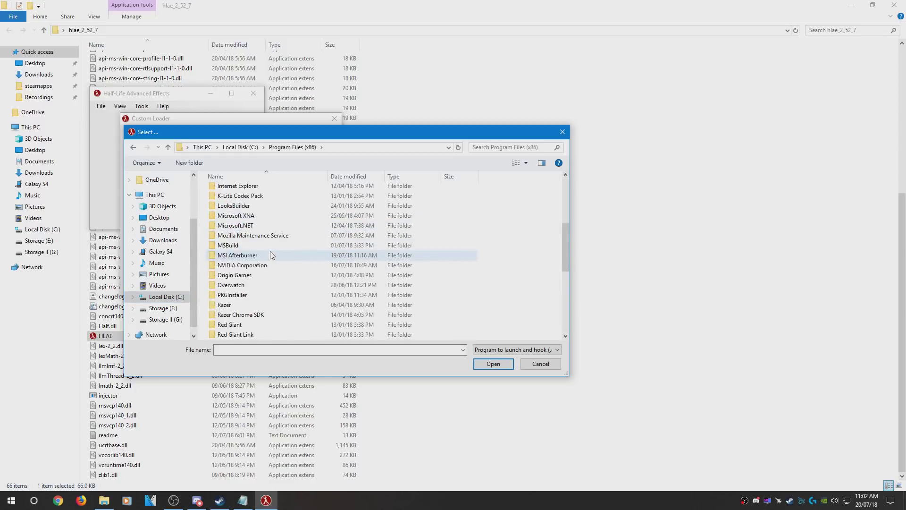
double_click(245, 305)
scroll(259, 278, "down", 3)
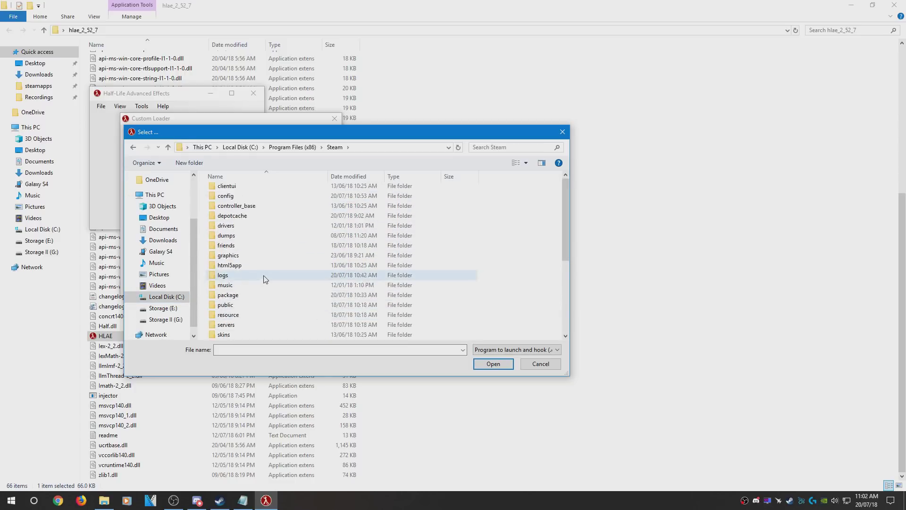
double_click(231, 265)
double_click(227, 190)
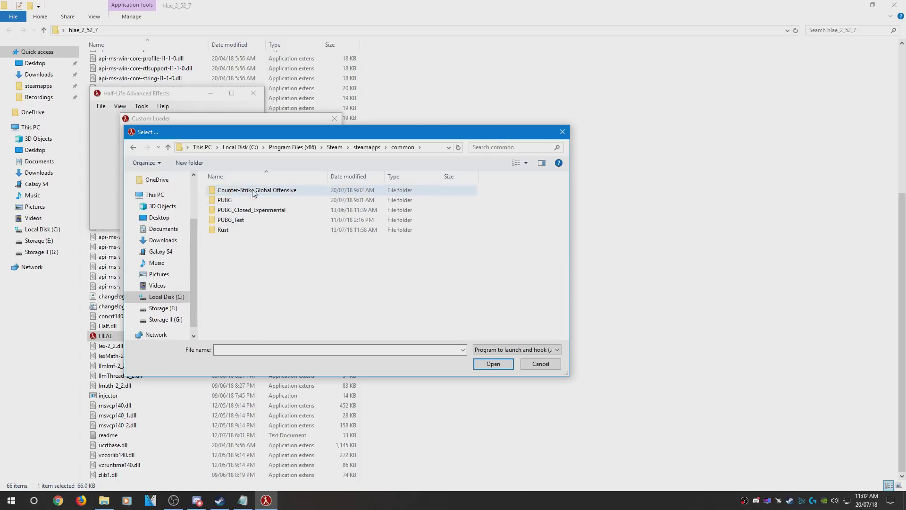
double_click(247, 190)
left_click(230, 239)
double_click(230, 239)
Append "-panorama -w 1600 -h 720" to the loader's command line.
left_click(306, 148)
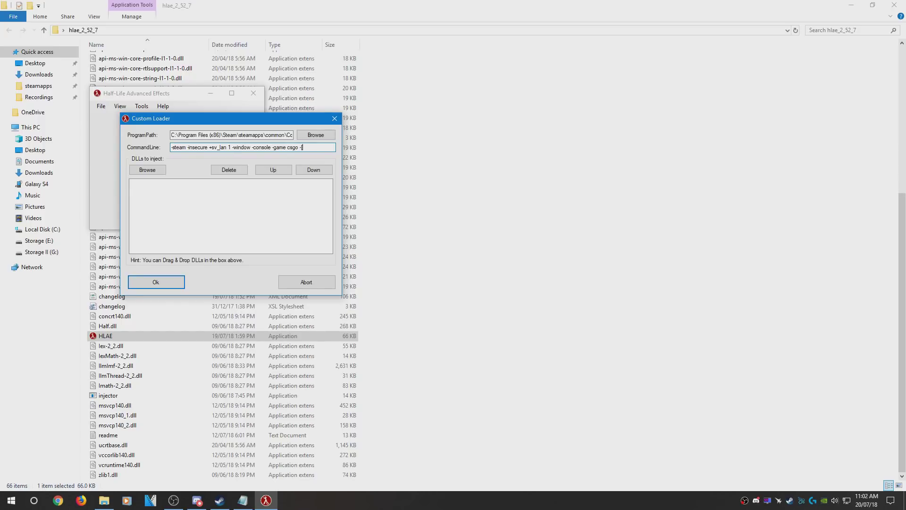
type("-panorama -w")
type("1600 -")
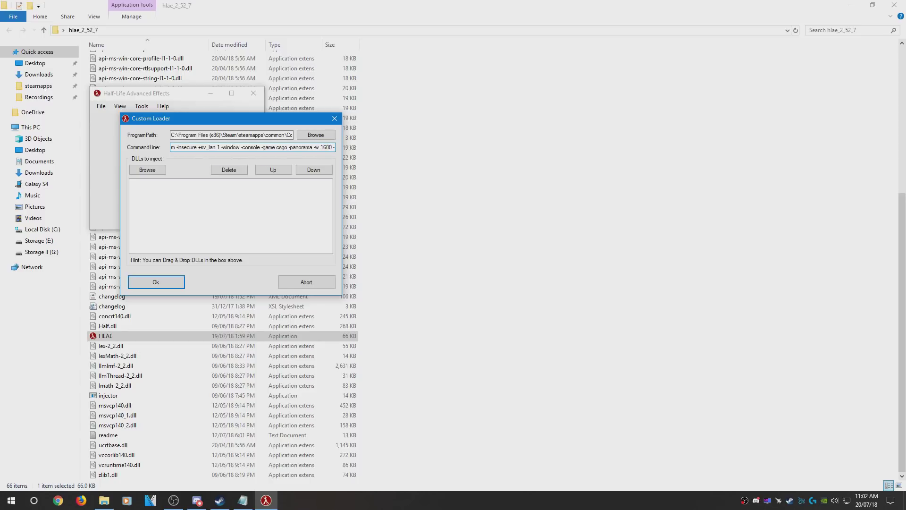
type("h 720-")
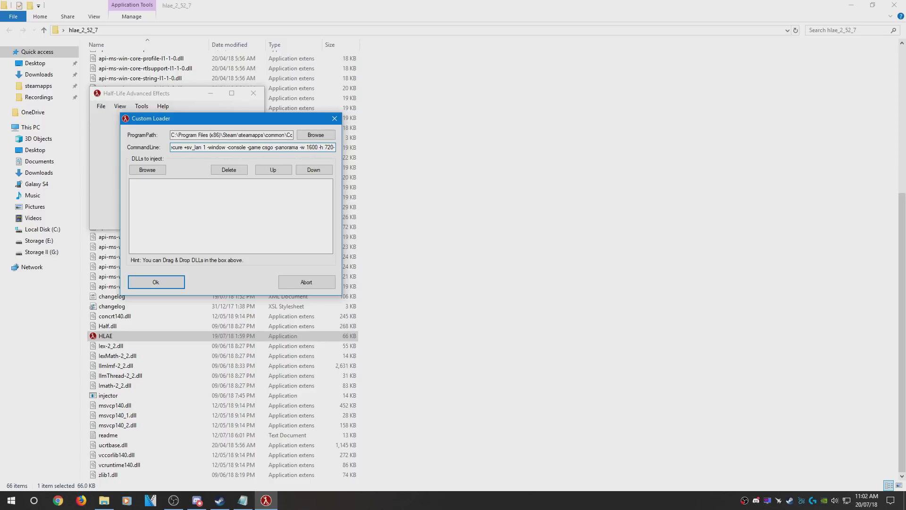
key("BackSpace")
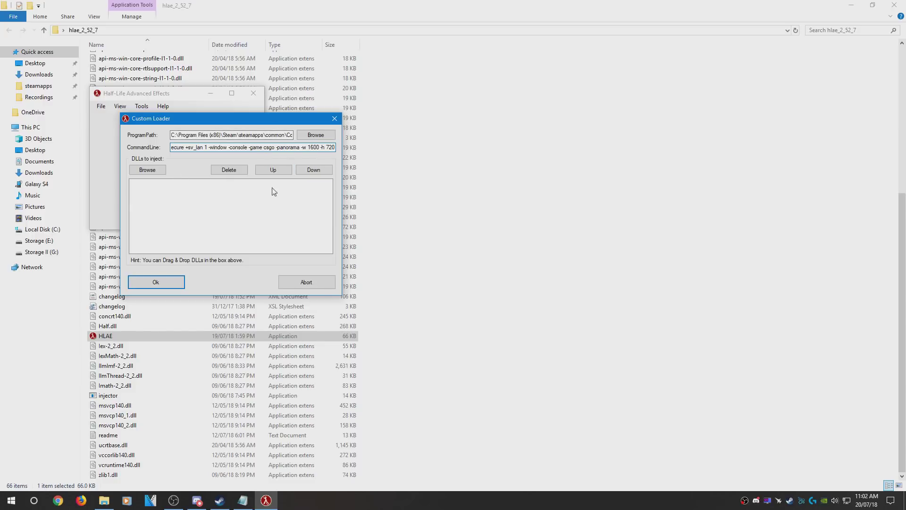
Add AfxHookSource.dll from the hlae_2_52_7 folder to the DLLs to inject.
left_click(140, 168)
left_click(134, 168)
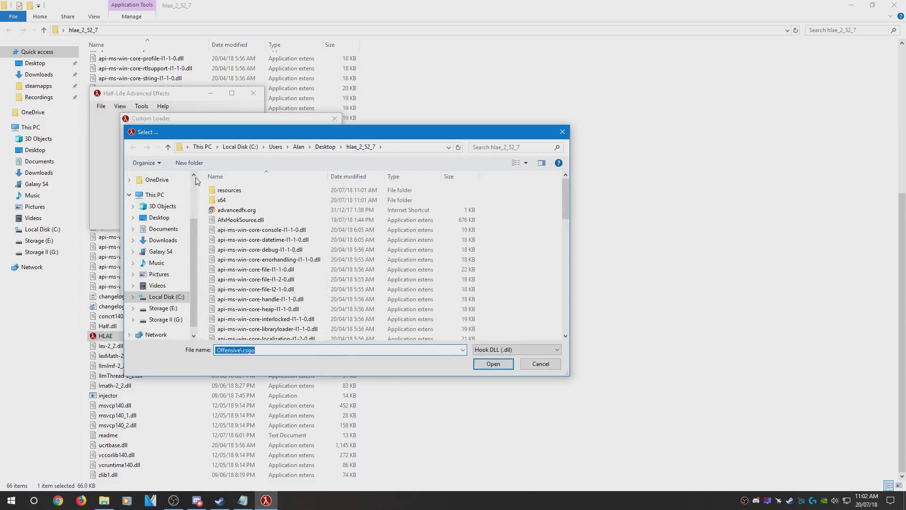
left_click(231, 222)
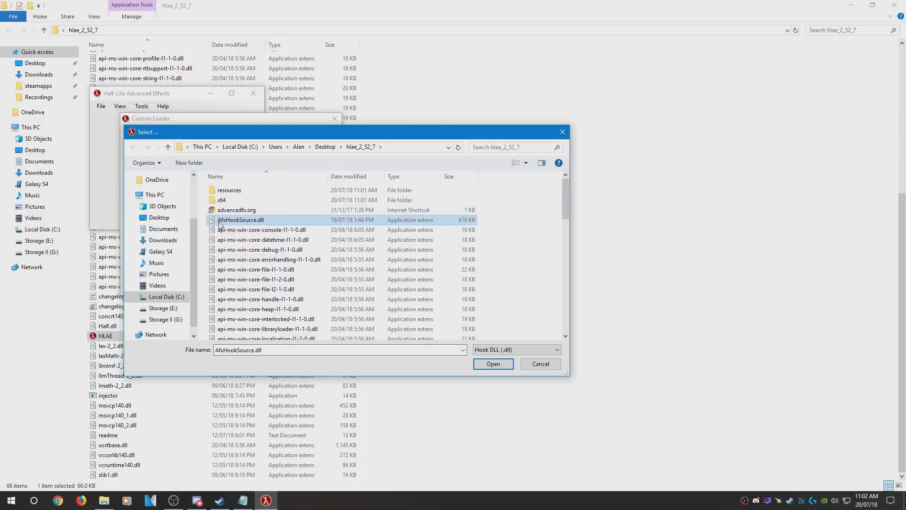
double_click(260, 221)
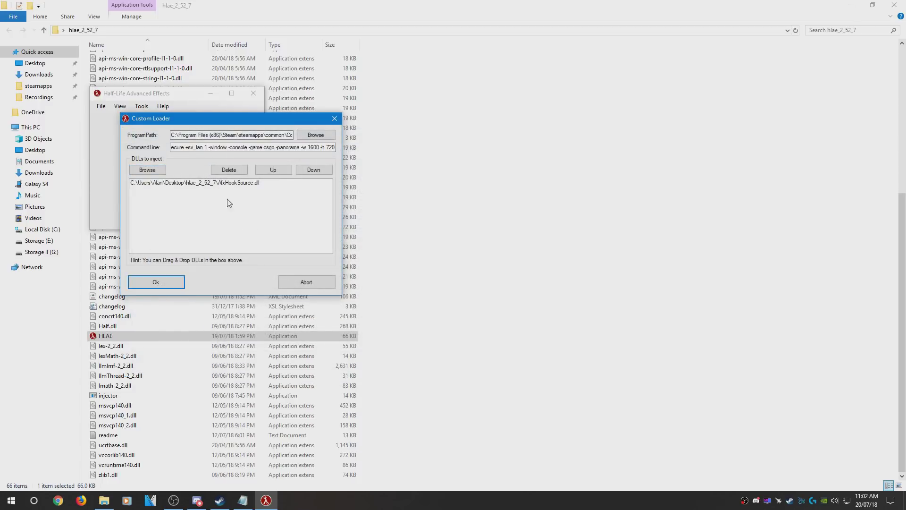
Launch Counter-Strike: Global Offensive through the Custom Loader and dismiss the console and the Valve Anti-Cheat notice.
left_click(166, 281)
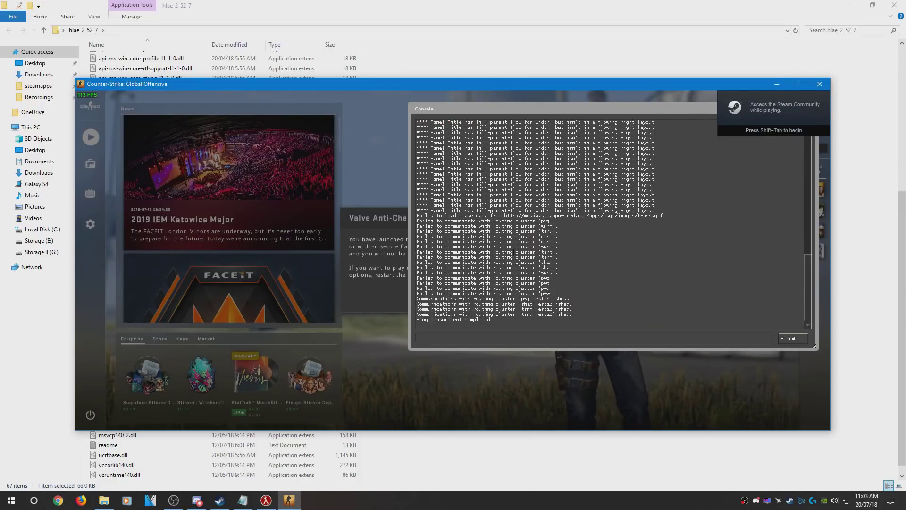
key("grave")
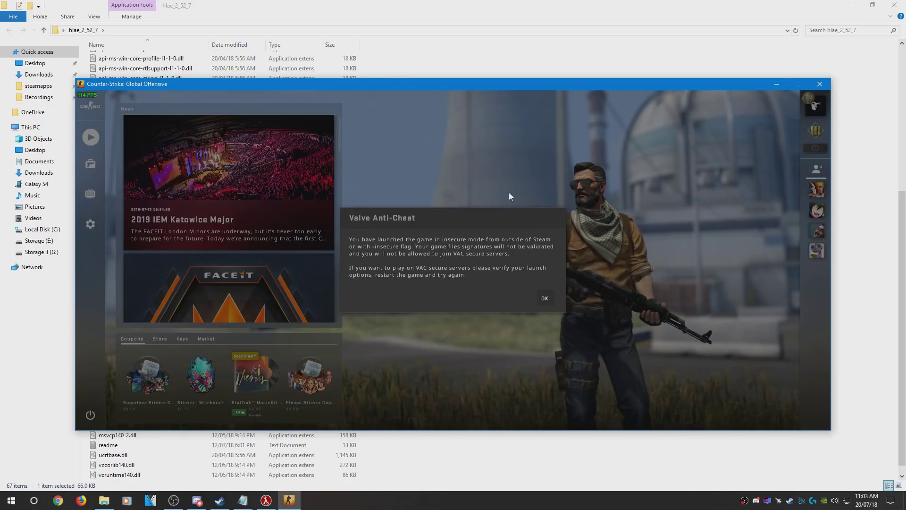
left_click(545, 297)
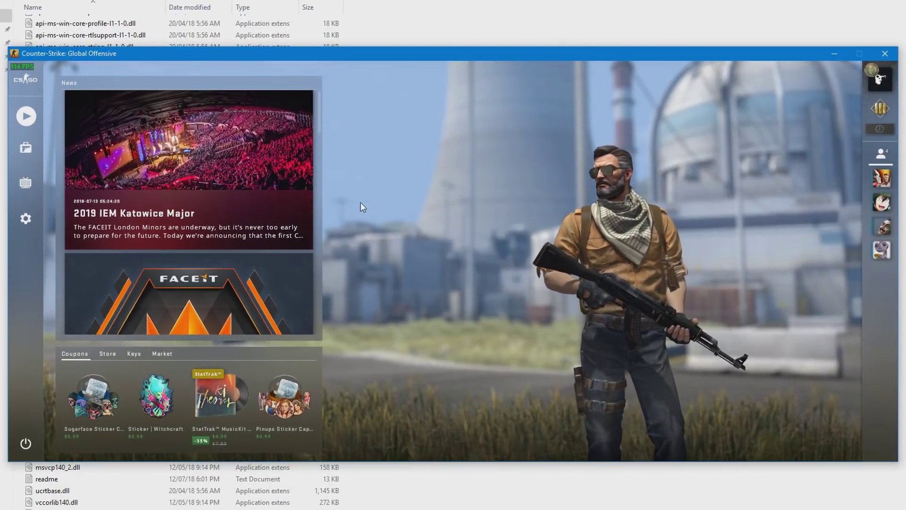
Bring up the Demo Playback window and shift it slightly over the main menu.
key("shift+F2")
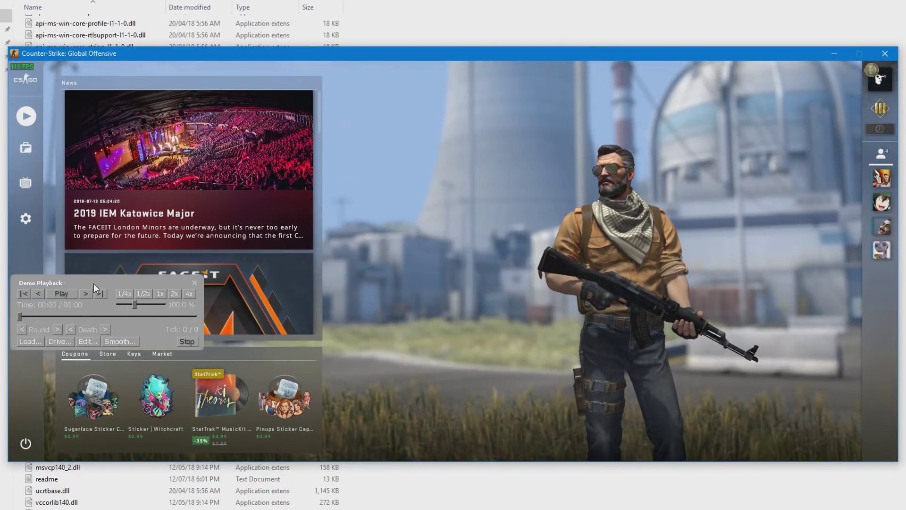
left_click_drag(93, 284, 107, 283)
key("grave")
type("dmeoui")
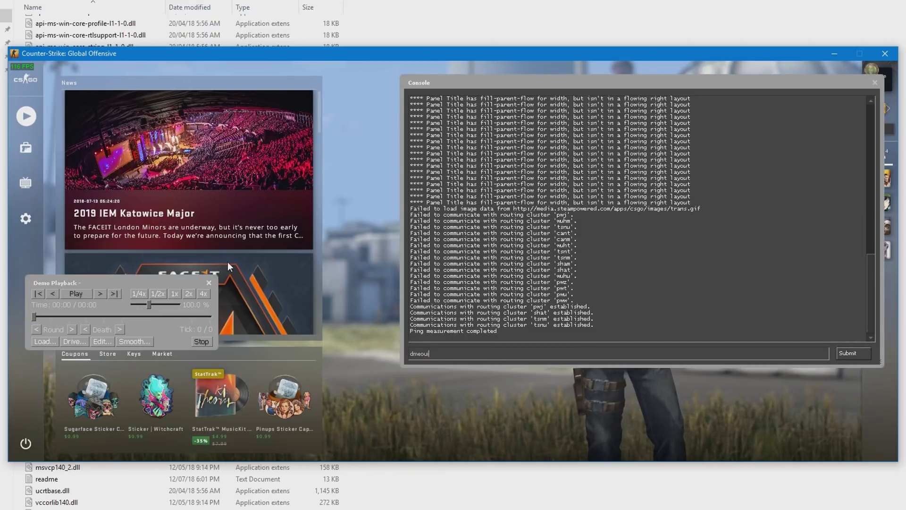
key("BackSpace")
key("BackSpace")
key("BackSpace")
key("BackSpace")
key("BackSpace")
key("BackSpace")
type("demoui")
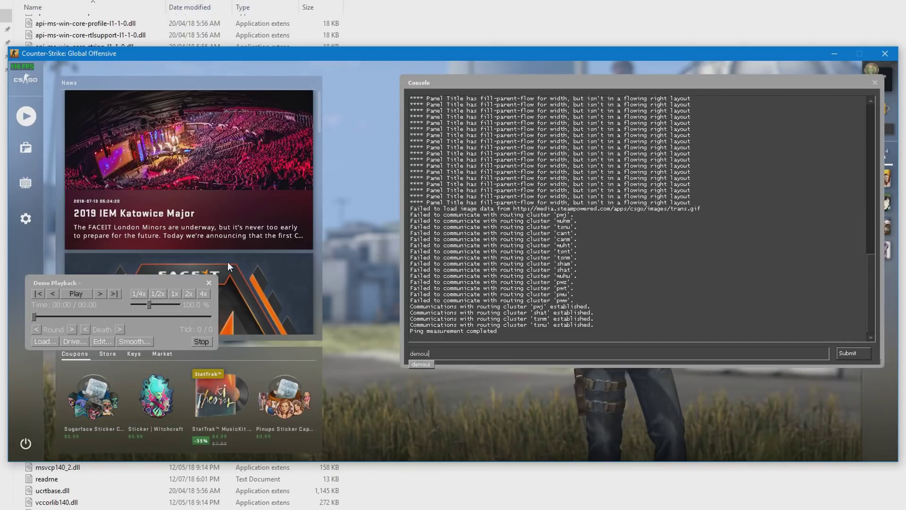
key("ctrl+a")
key("BackSpace")
key("grave")
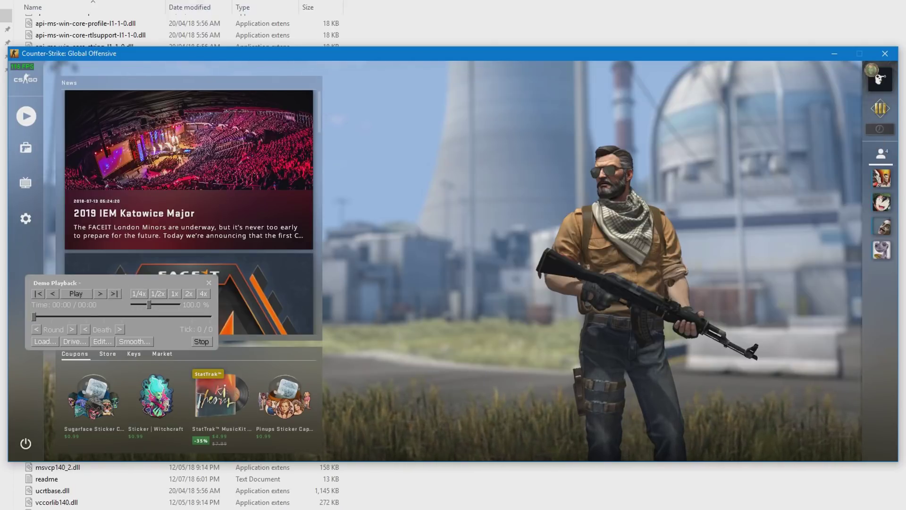
Start loading a demo and browse to the folder E:\CSGO Edit Clips\1. Demos.
left_click(44, 341)
left_click(427, 180)
left_click(417, 183)
left_click(416, 180)
left_click(393, 191)
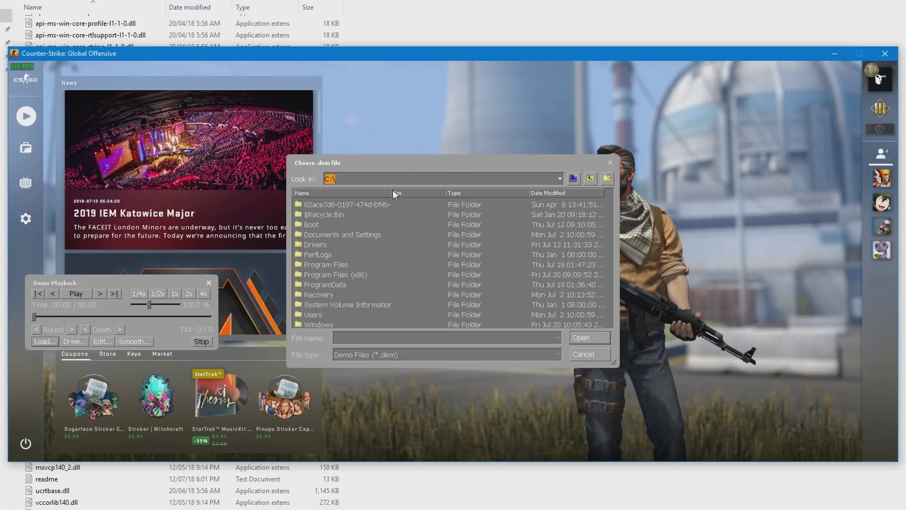
left_click(395, 175)
left_click(362, 203)
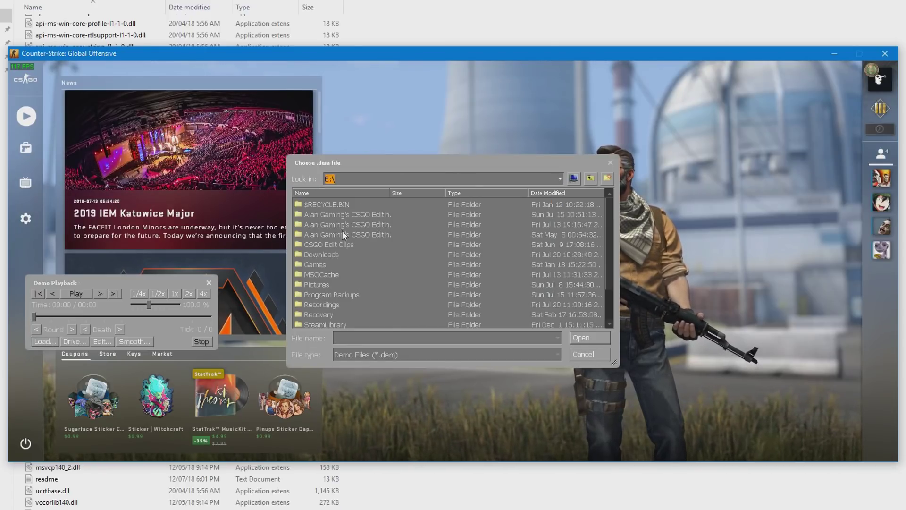
double_click(344, 244)
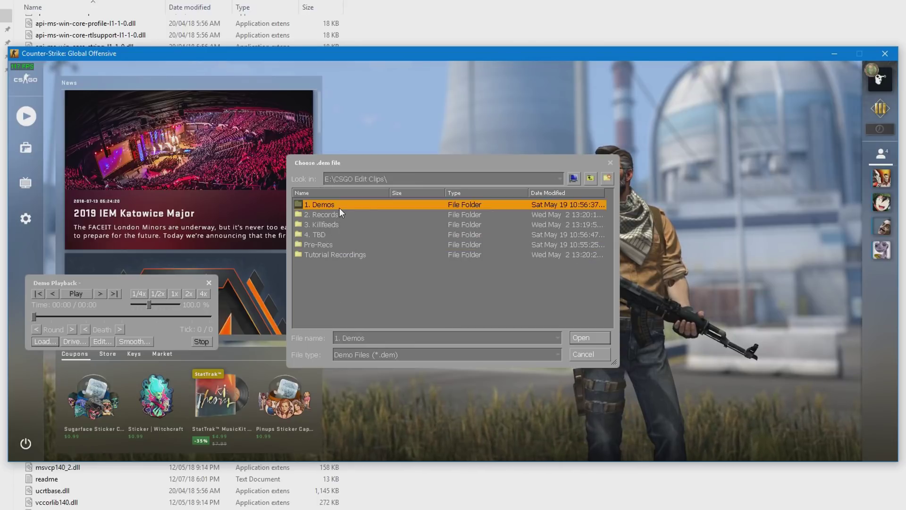
double_click(339, 206)
Load the demo file valcon_cbble_p2000_5k_178300.dem for playback.
left_click(364, 236)
left_click(414, 338)
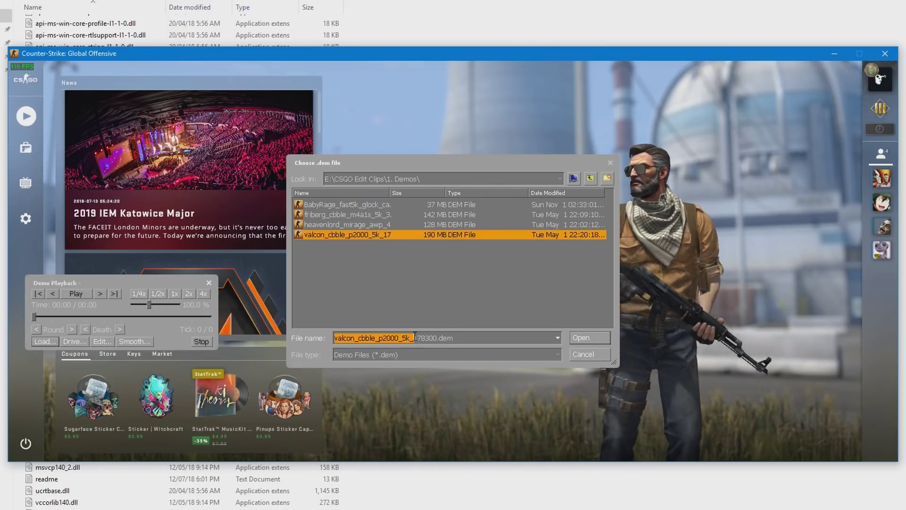
left_click(415, 338)
double_click(415, 338)
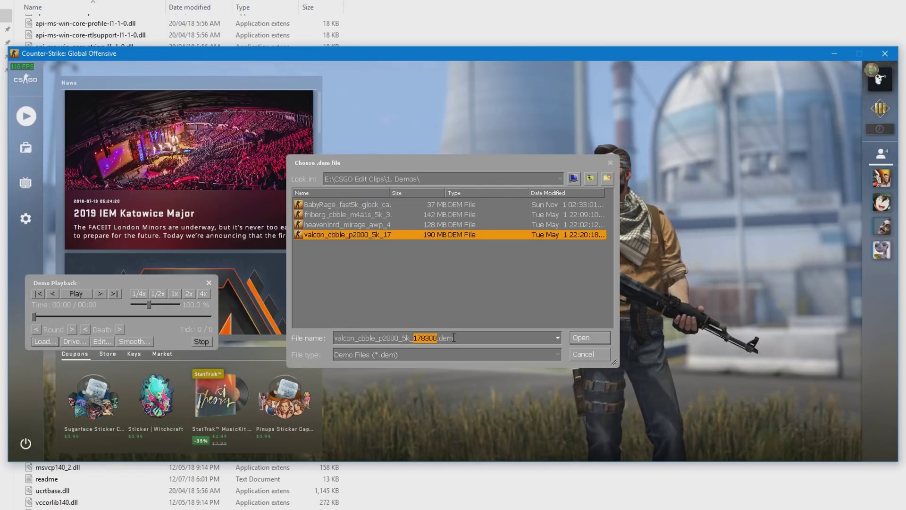
left_click(586, 338)
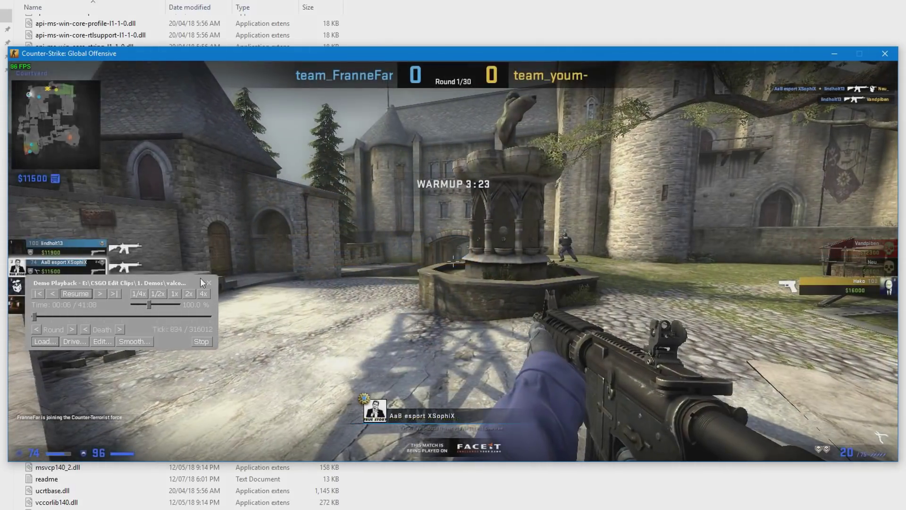
Jump the demo to tick 178300 with demo_gototick, clearing the console before and after the jump.
left_click_drag(188, 283, 186, 293)
key("grave")
type("clear")
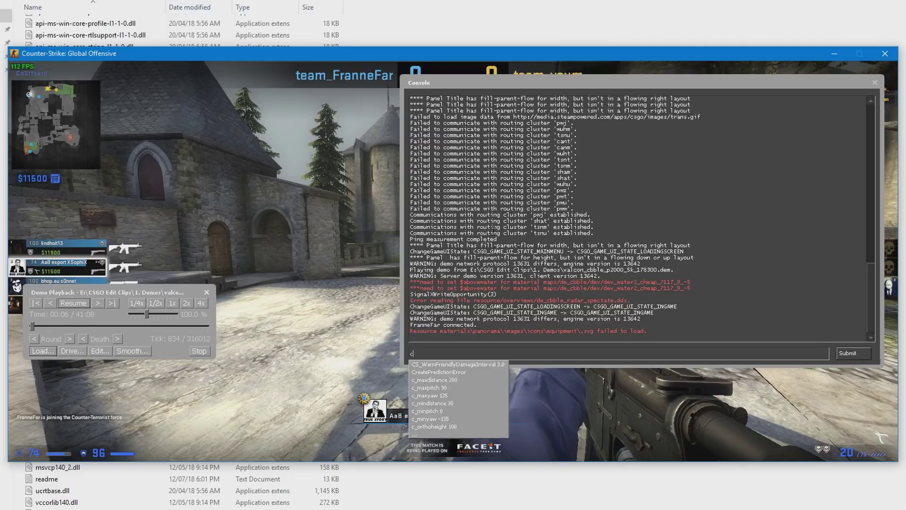
key("Return")
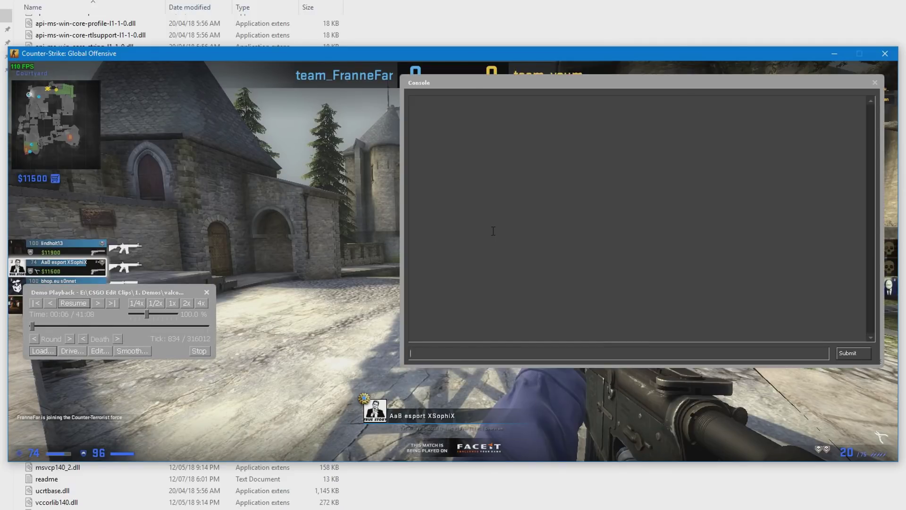
type("demo_gototick 178300")
key("Return")
type("clear")
key("Return")
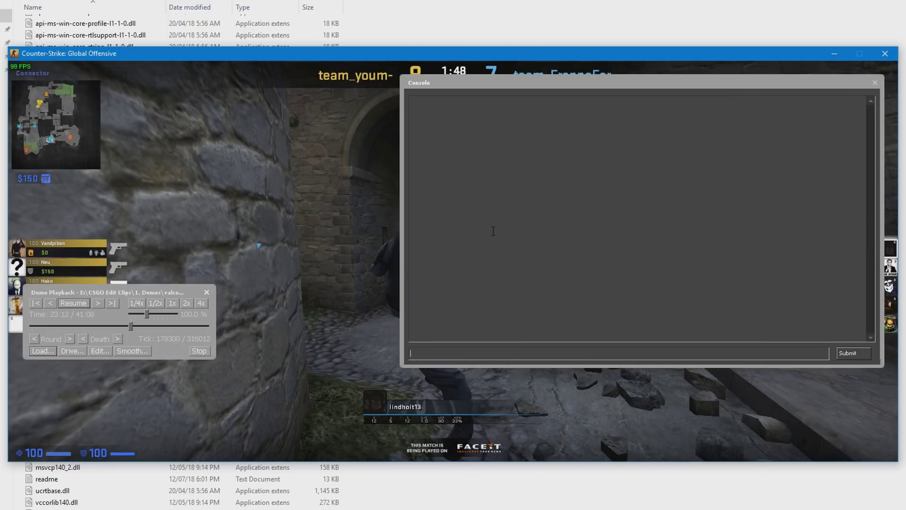
Spectate the Counter-Terrorist player in the last slot, then bring the console and Demo Playback window back up.
key("grave")
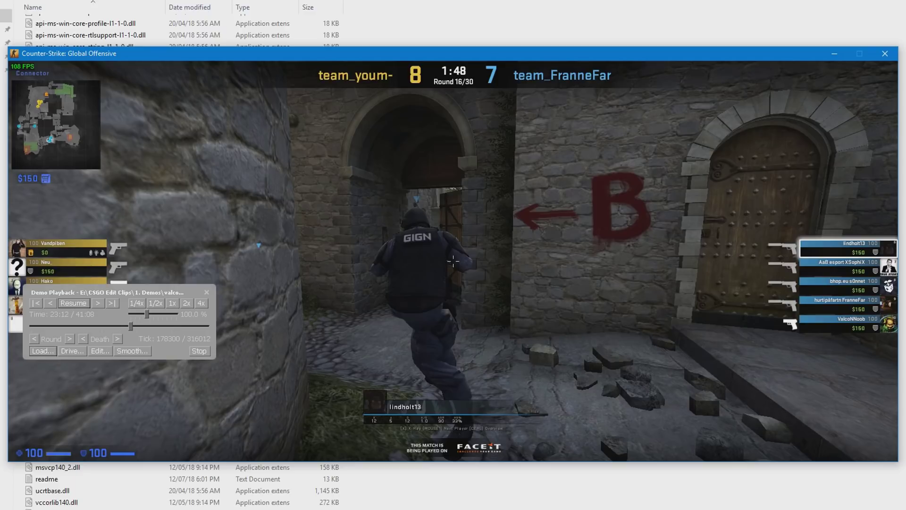
left_click(207, 292)
key("0")
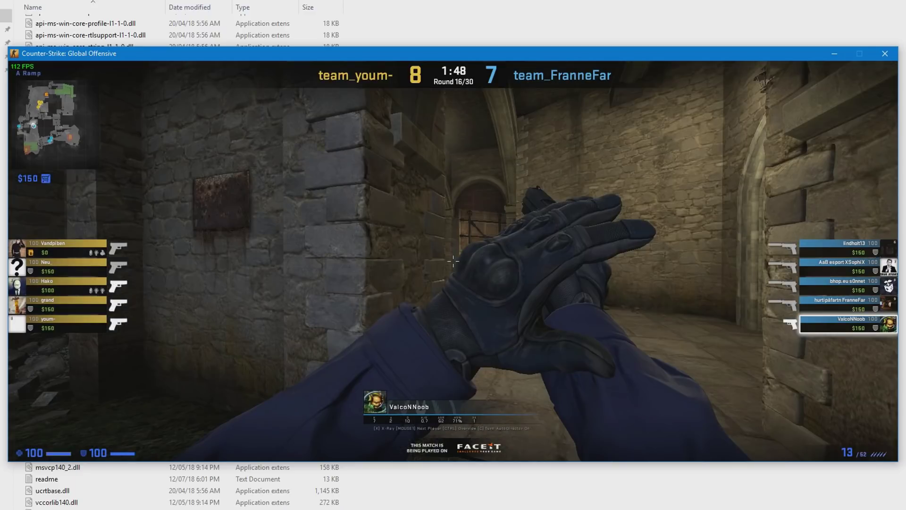
key("grave")
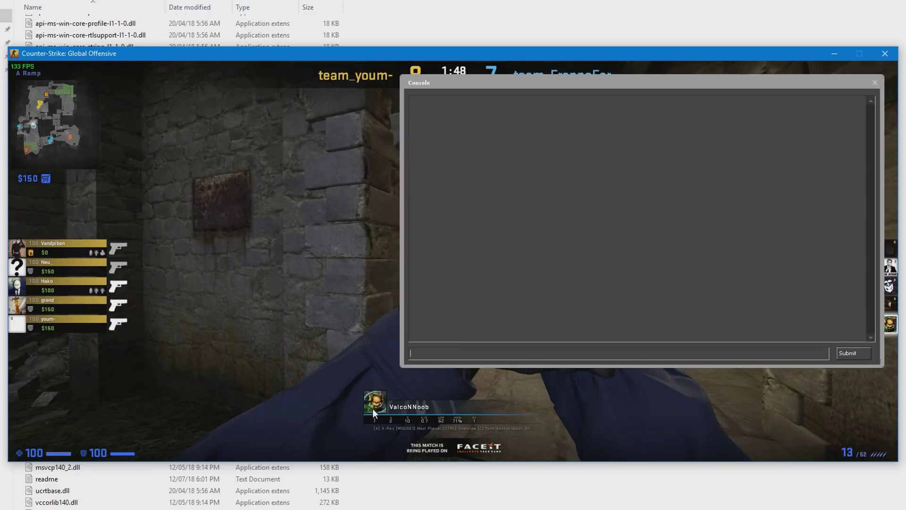
key("shift+F2")
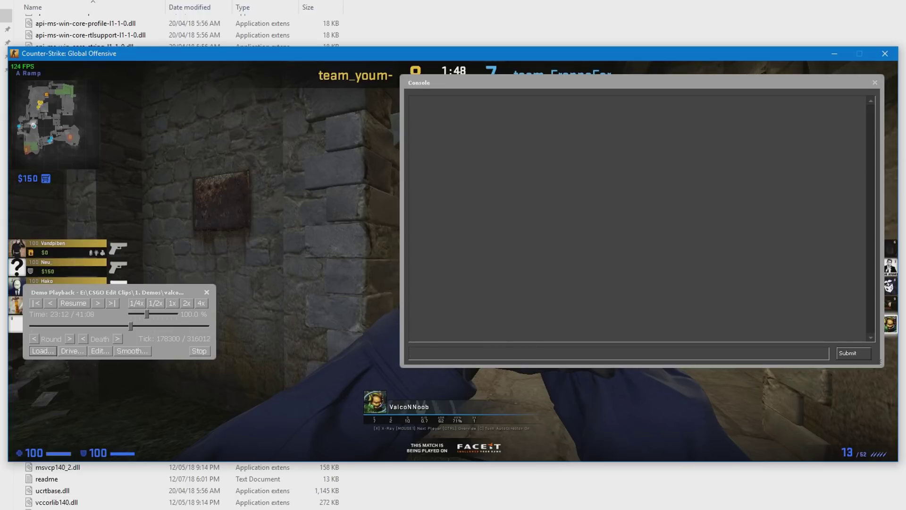
List all player entities with mirv_listentities isPlayer=1 and look through the listed players.
key("alt+Tab")
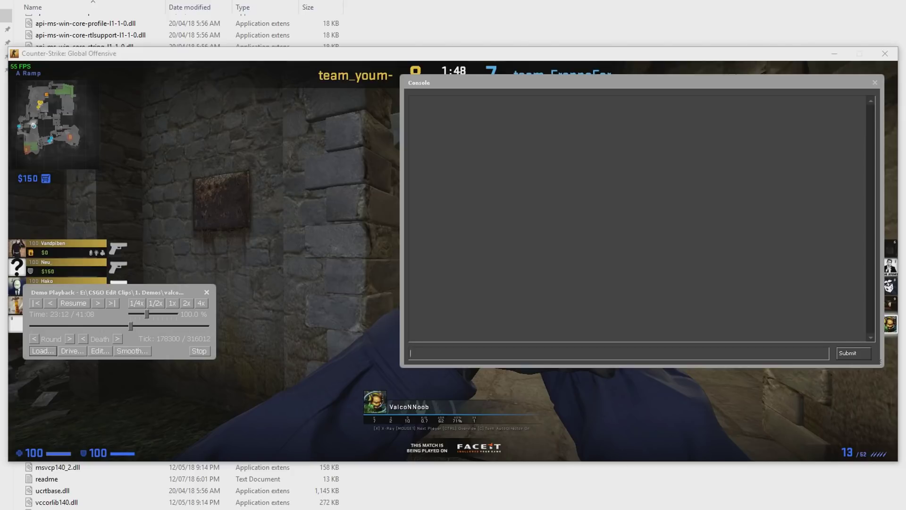
left_click(426, 366)
type("mirv_listentities isPlayer=1")
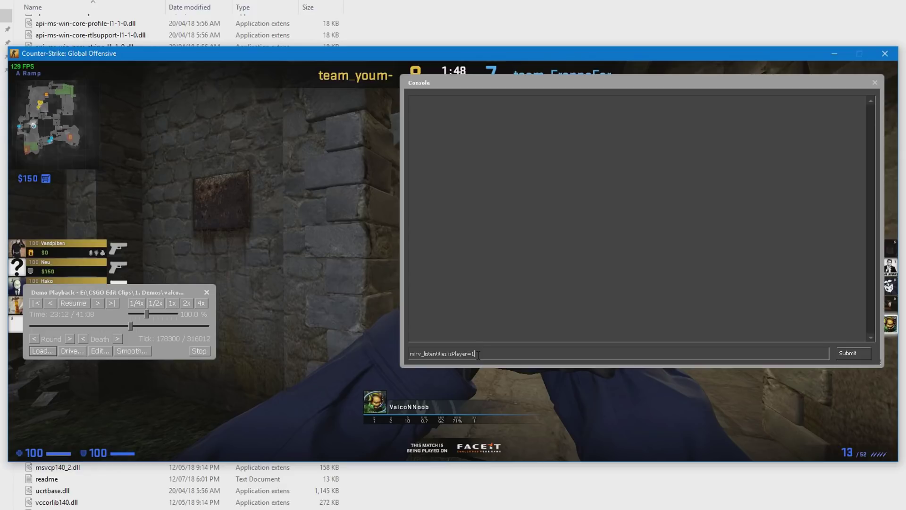
key("Return")
scroll(558, 304, "up", 7)
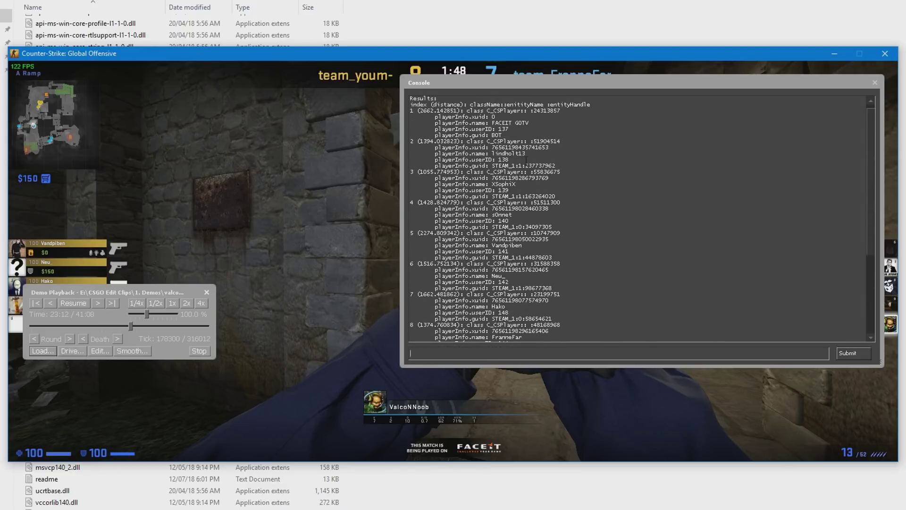
scroll(526, 160, "down", 7)
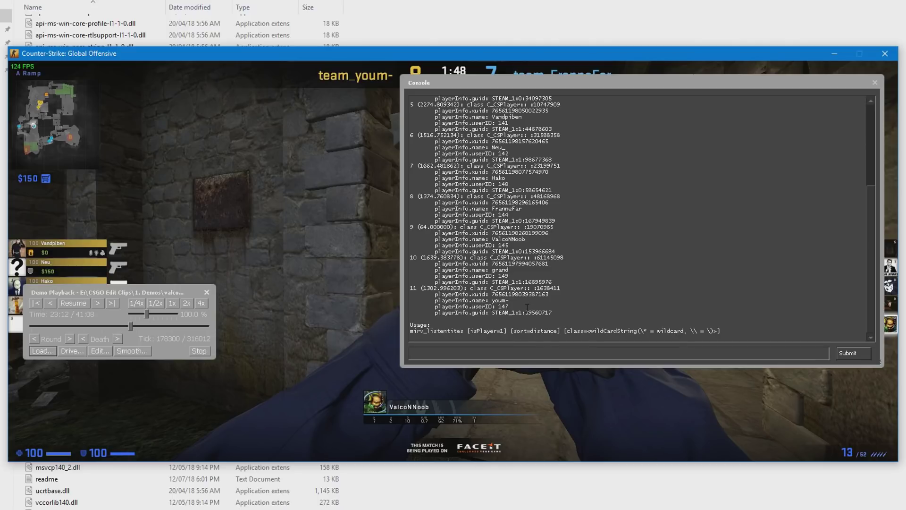
Copy the spectated player's XUID from the entity list in the console.
key("grave")
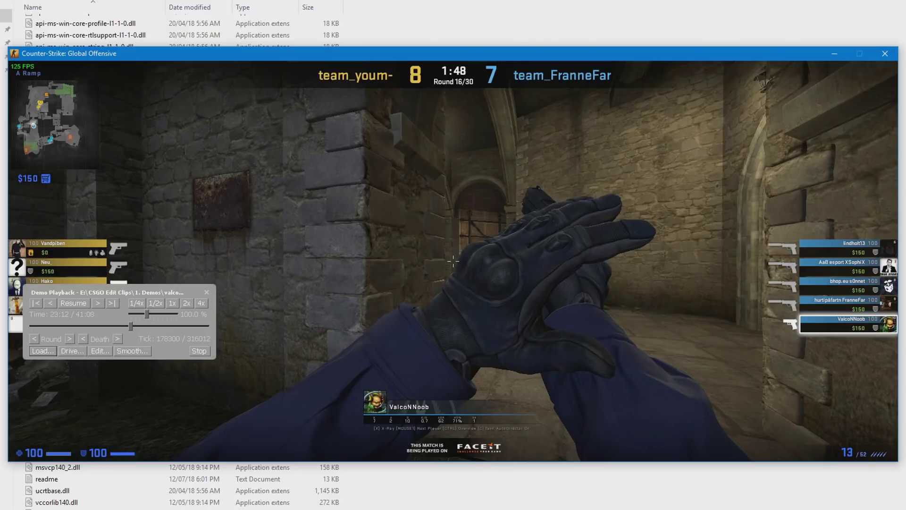
key("grave")
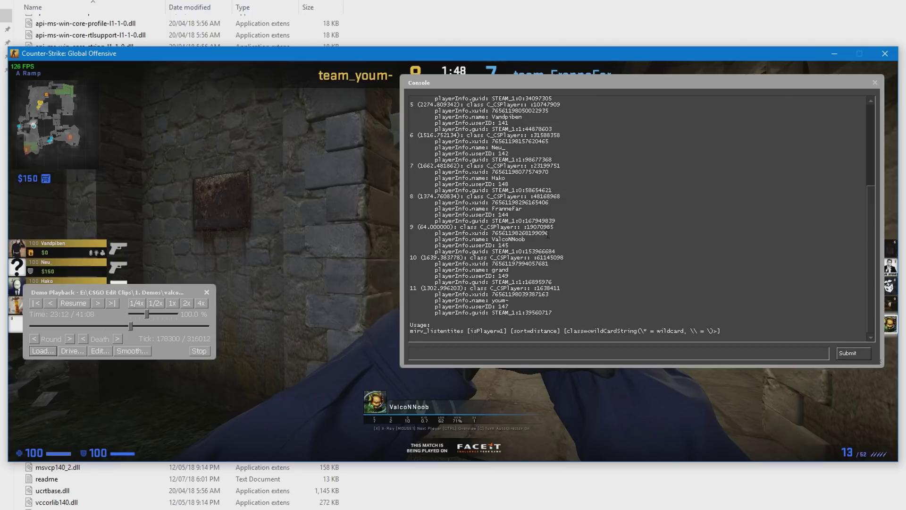
left_click_drag(548, 233, 491, 233)
left_click(464, 357)
Enter the console command mirv_deathmsg filter add attackerMatch=!x<XUID> victimMatch=!x<XUID> block=1 lastRule=1.
key("alt+Tab")
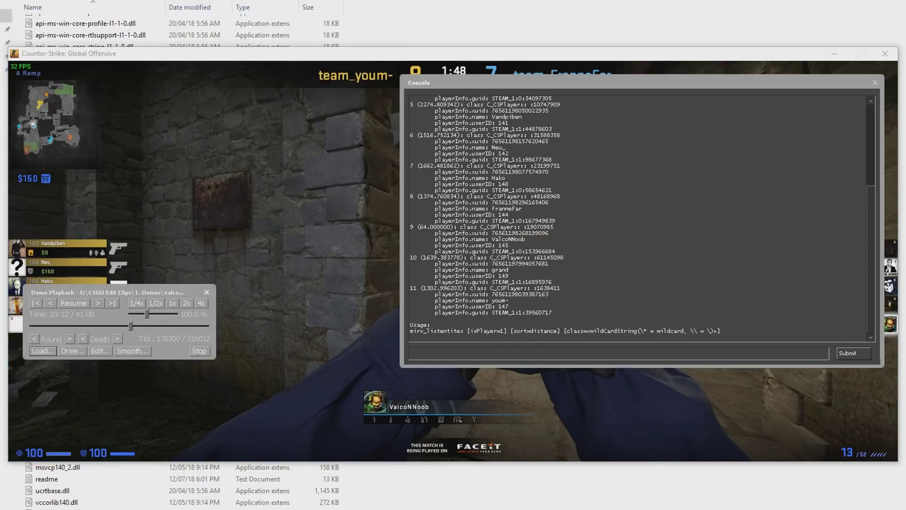
left_click(557, 283)
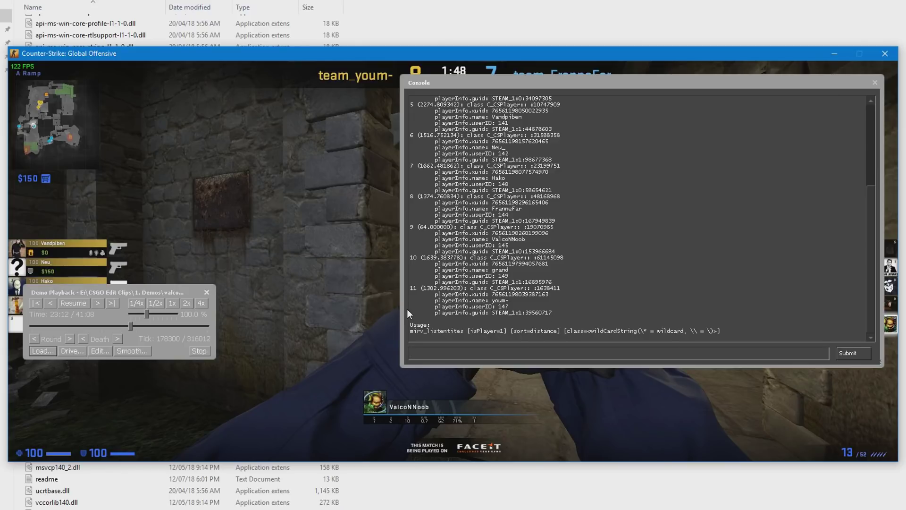
key("alt+Tab")
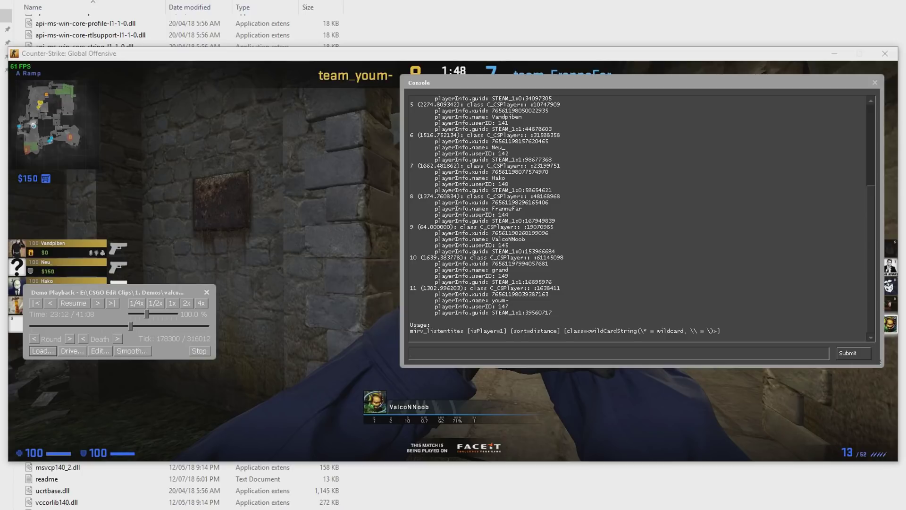
left_click(418, 365)
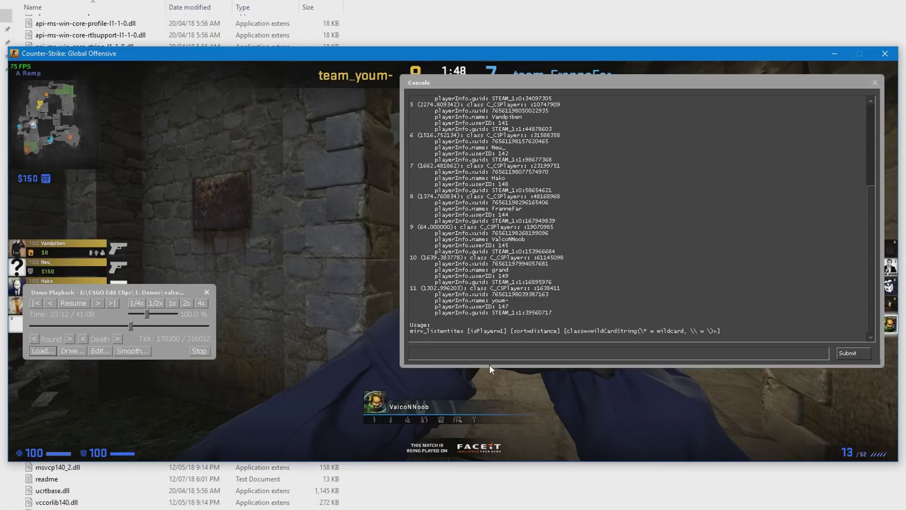
type("mirv_deathmsg filter add attackerMatch=!x<XUID> victimMatch=!x<XUID> block=1 lastRule=1")
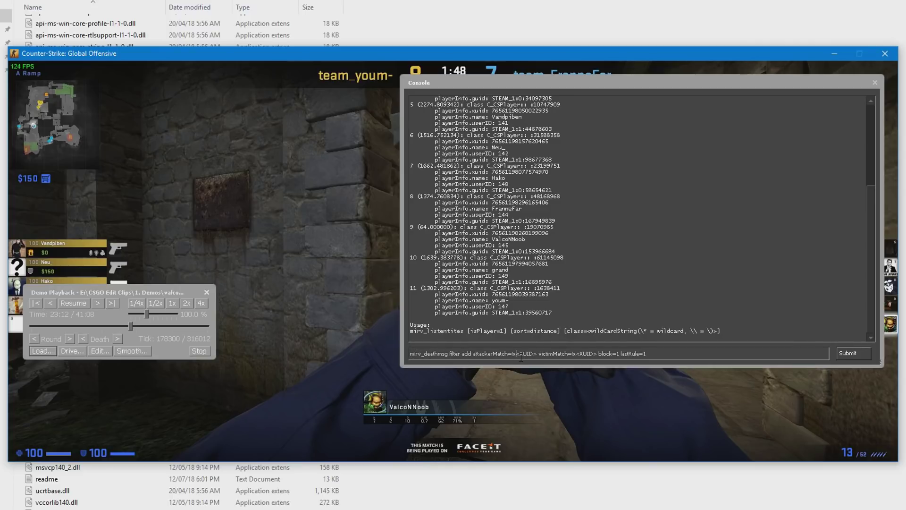
Replace the attackerMatch <XUID> placeholder with the copied player XUID and run the death message filter command.
left_click_drag(515, 357, 537, 357)
key("alt+Tab")
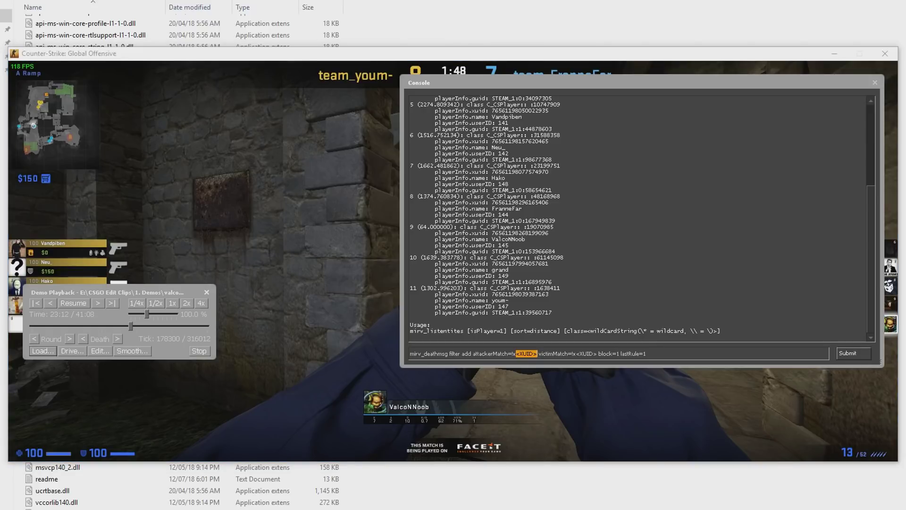
left_click(535, 354)
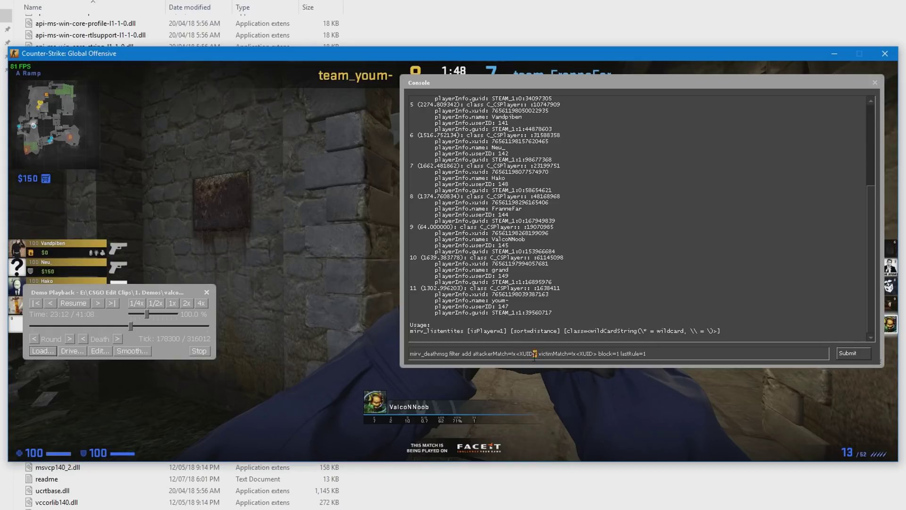
double_click(535, 354)
key("ctrl+v")
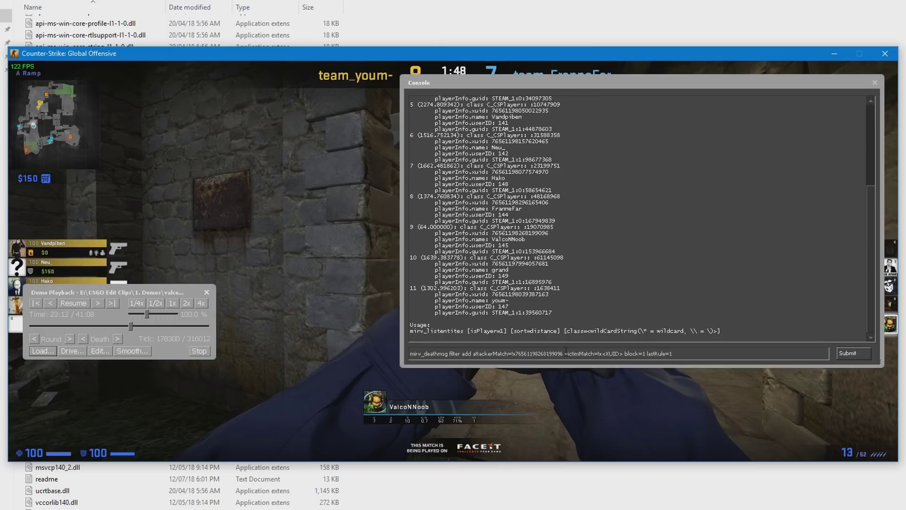
left_click_drag(565, 357, 621, 357)
left_click(622, 358)
left_click_drag(565, 354, 626, 354)
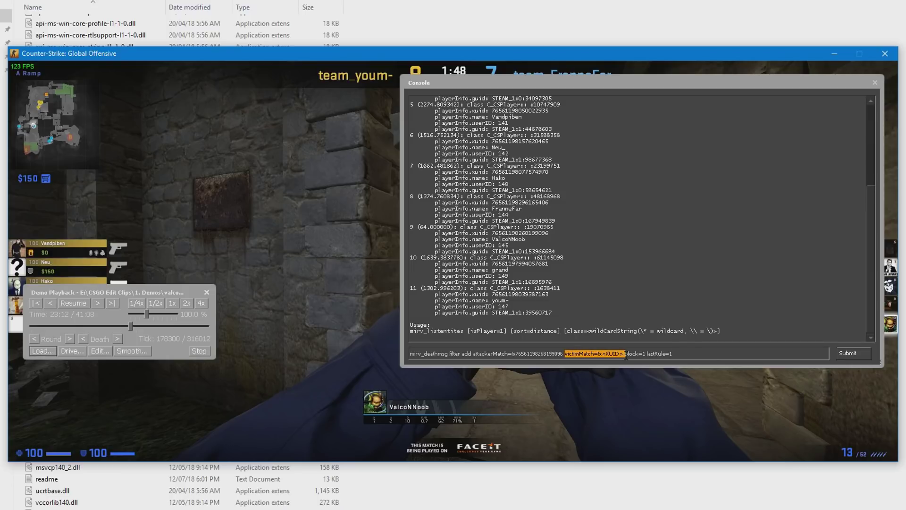
left_click(579, 354)
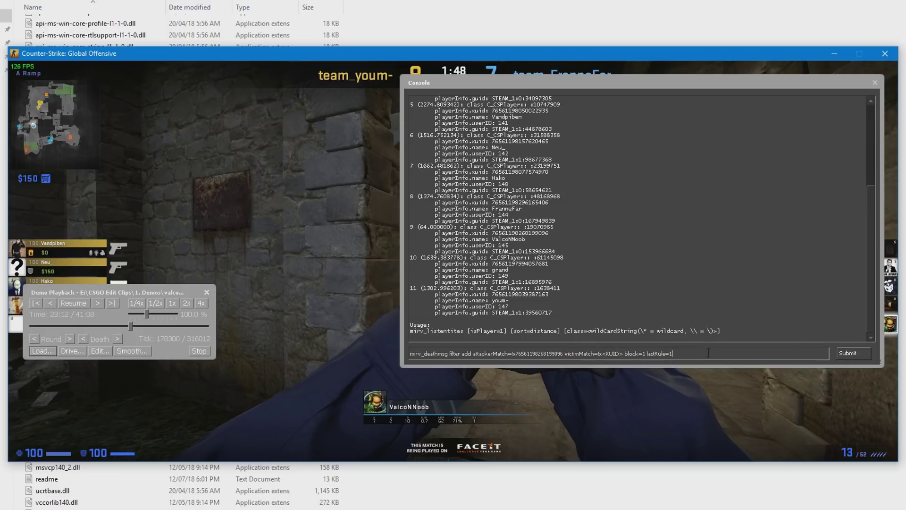
key("Return")
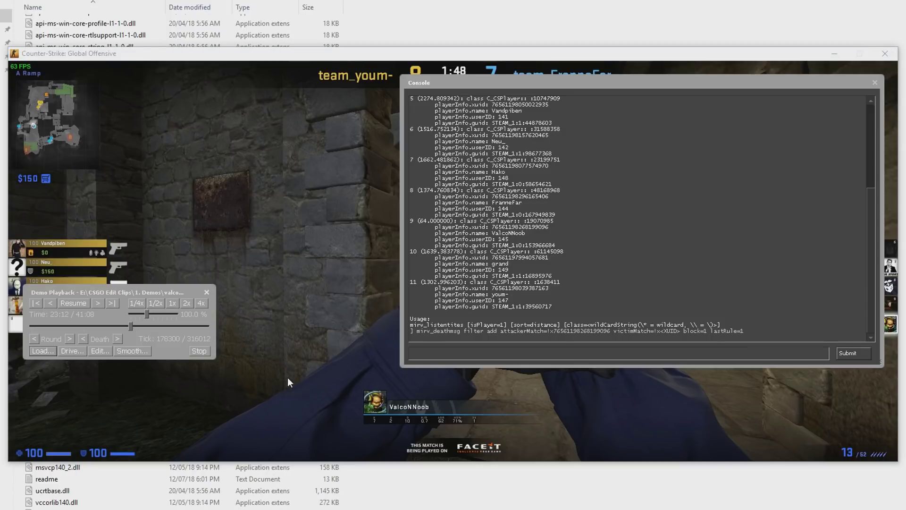
Run mirv_deathmsg localPlayer with the spectated player's XUID in place of the <XUID> placeholder.
left_click(474, 358)
type("mirv_deathmsg localPlayer x<XUID>")
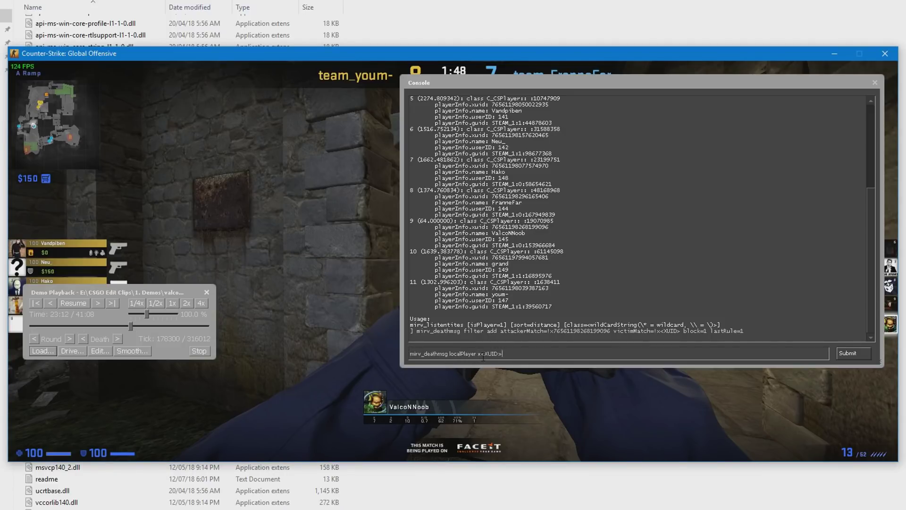
left_click_drag(481, 354, 502, 353)
left_click_drag(611, 332, 553, 331)
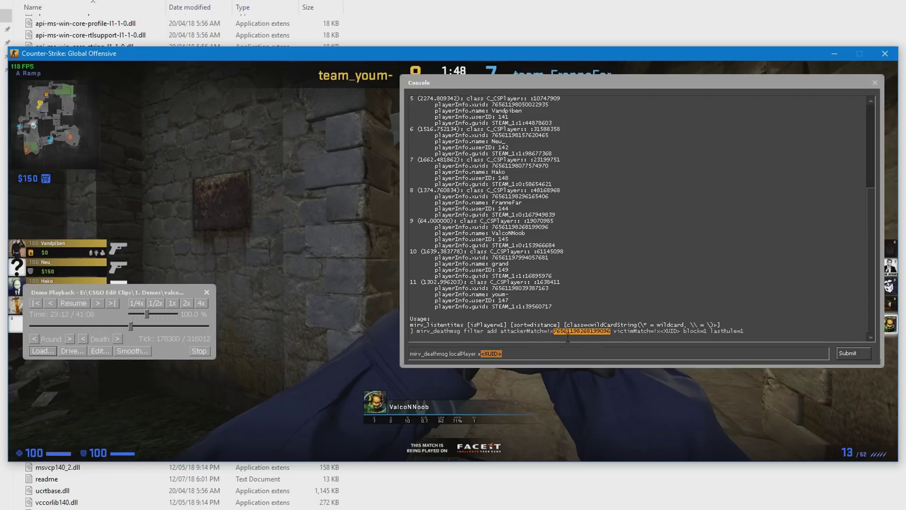
left_click_drag(510, 354, 480, 354)
key("ctrl+v")
key("Return")
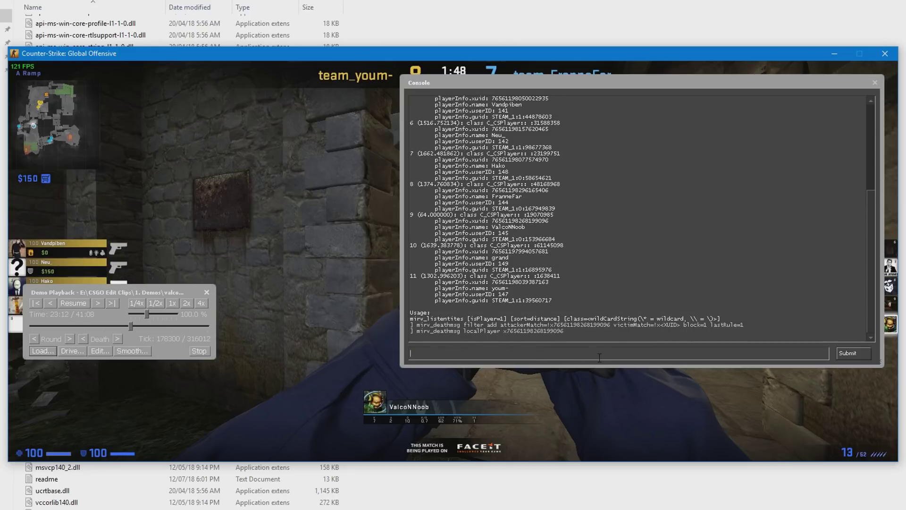
key("grave")
key("grave")
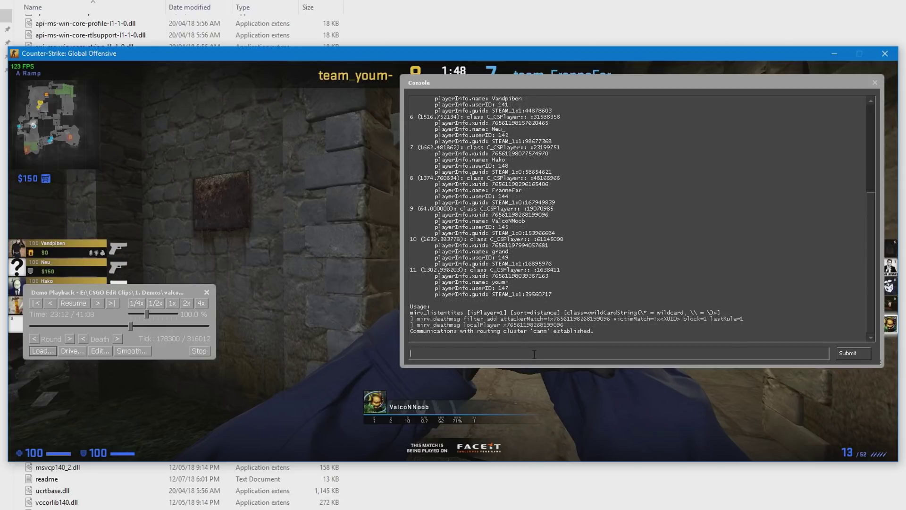
Set the death message lifetime by running mirv_deathmsg lifeTime 90, after trying 30, 60 and 100 as values.
type("mirv_deathmsg lifeTime 90")
double_click(473, 354)
type("30")
key("BackSpace")
key("BackSpace")
type("60")
key("BackSpace")
type("100")
key("BackSpace")
key("BackSpace")
key("BackSpace")
type("90")
key("Return")
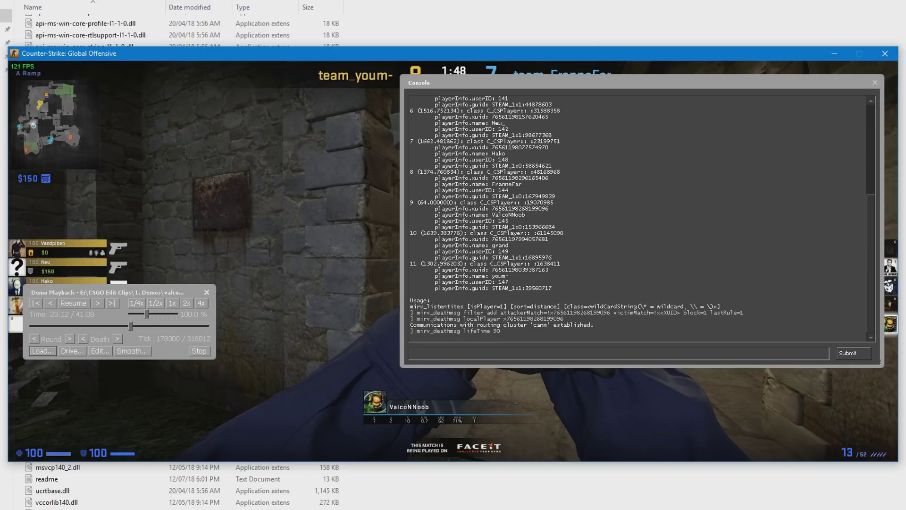
key("alt+Tab")
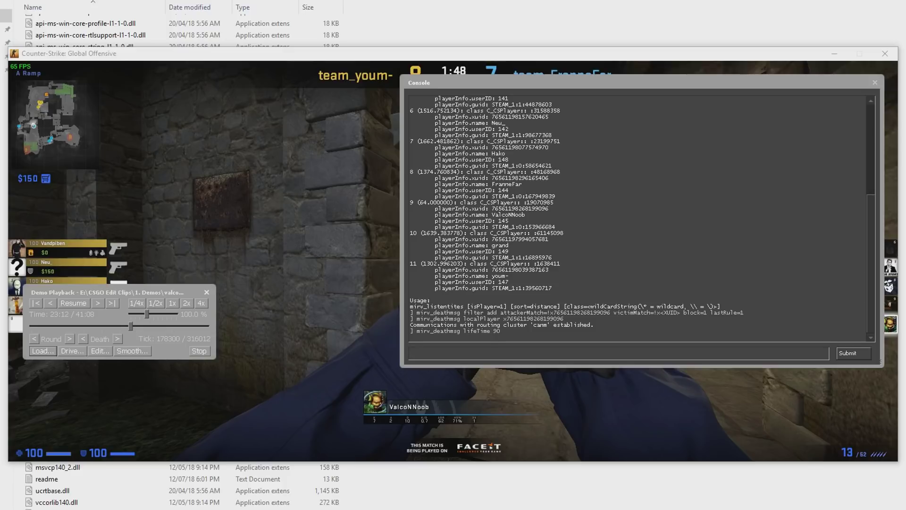
left_click(445, 357)
type("mirv_deathmsg lifeTimeMod 1.5")
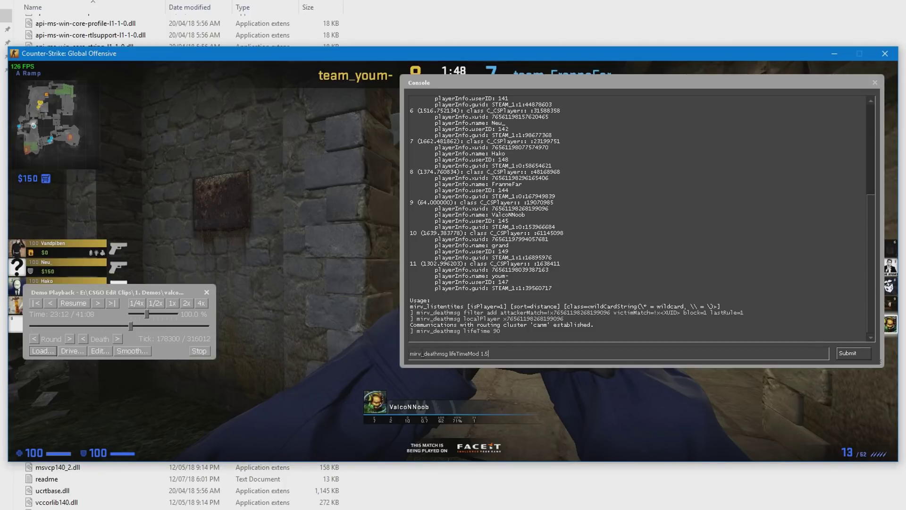
double_click(493, 354)
type("2")
left_click_drag(502, 352, 374, 360)
left_click(522, 356)
left_click(489, 353)
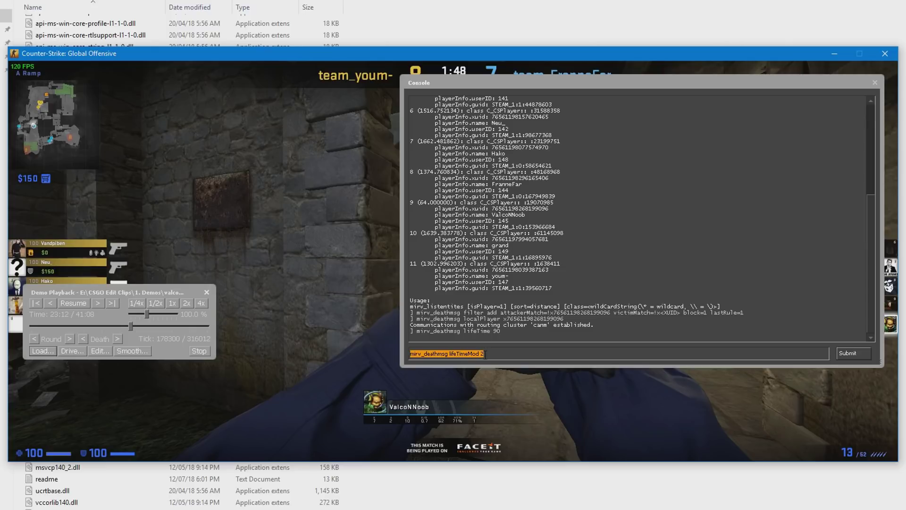
left_click(483, 354)
left_click_drag(493, 331, 406, 355)
left_click(499, 352)
key("BackSpace")
left_click(474, 333)
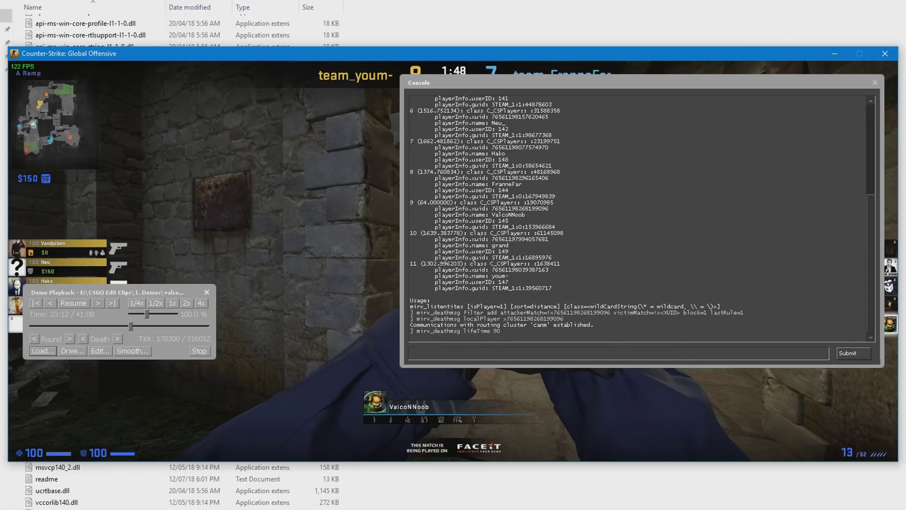
key("alt+Tab")
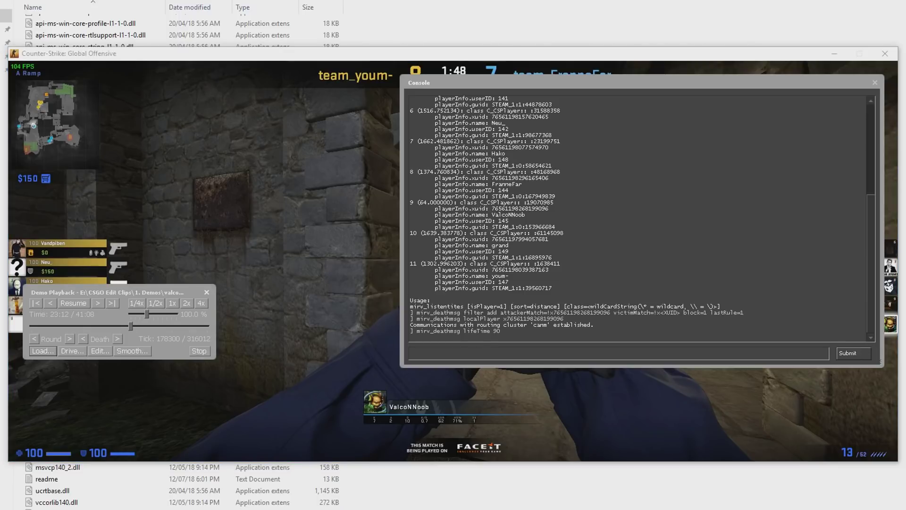
key("alt+Tab")
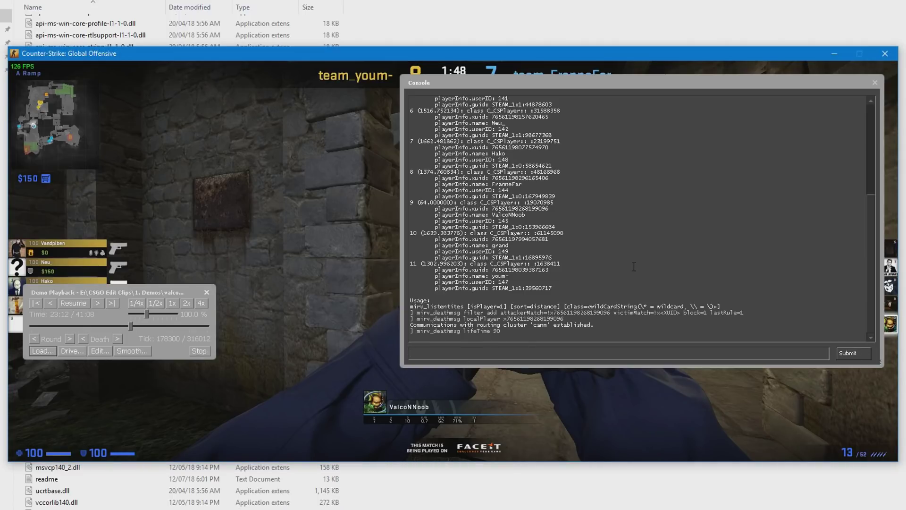
right_click(432, 354)
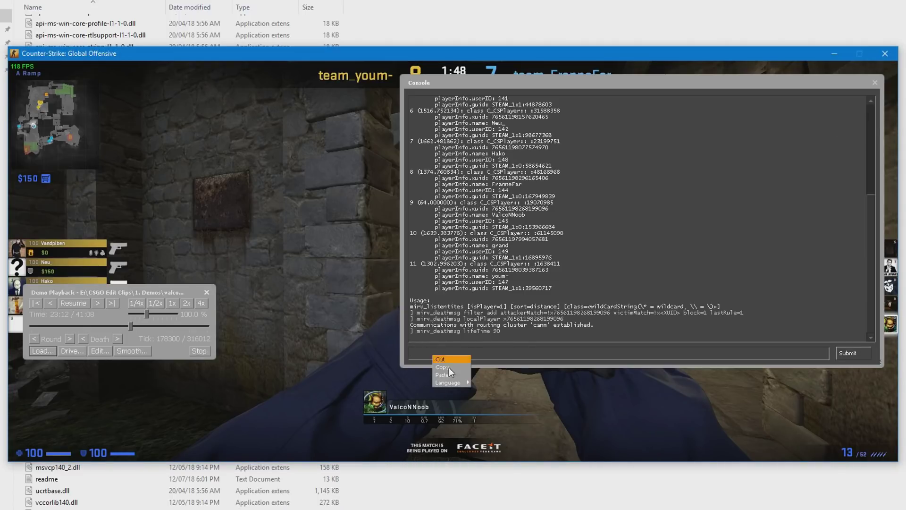
left_click(449, 374)
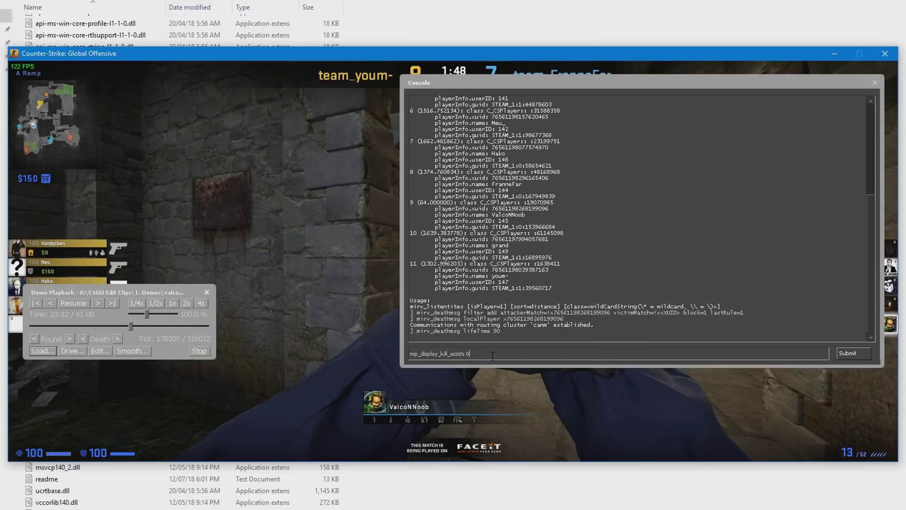
key("ctrl+a")
key("BackSpace")
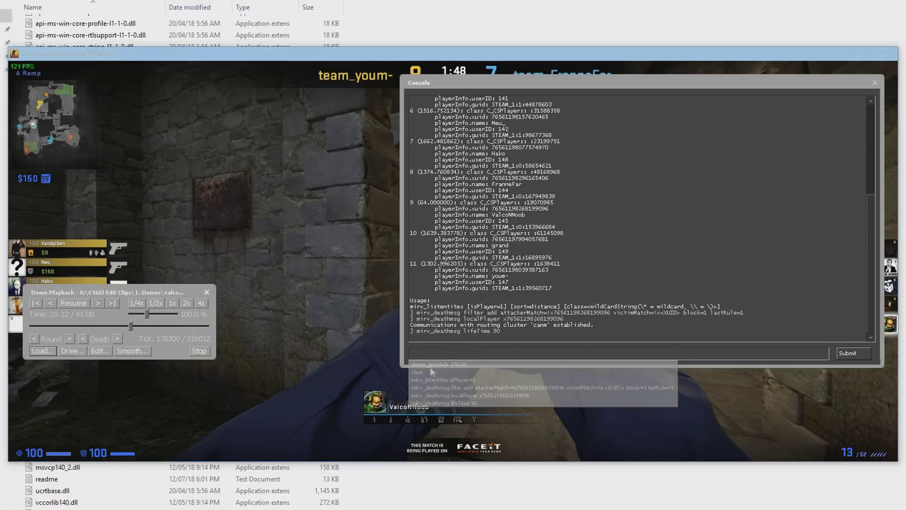
left_click(430, 373)
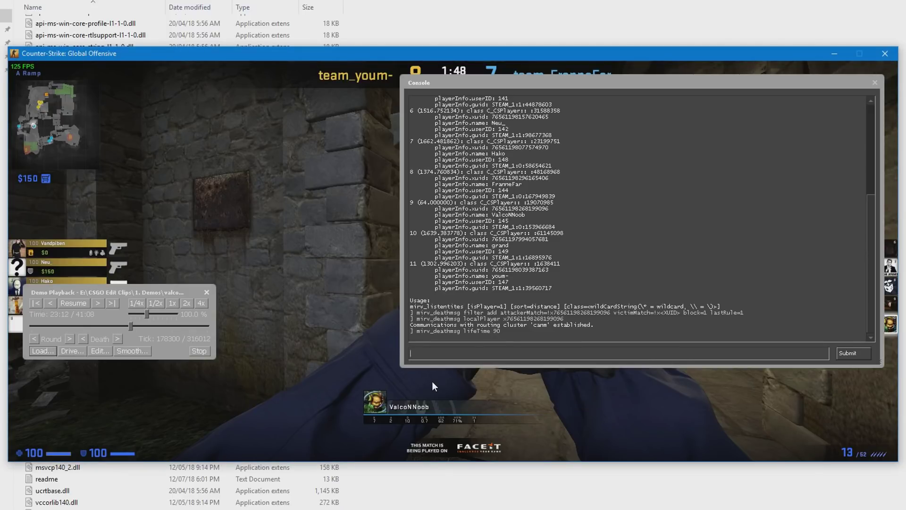
key("grave")
key("grave")
Enter the mirv_replace_name filter add command in the console and replace its <XUID HERE> placeholder with the spectated player's XUID.
right_click(454, 355)
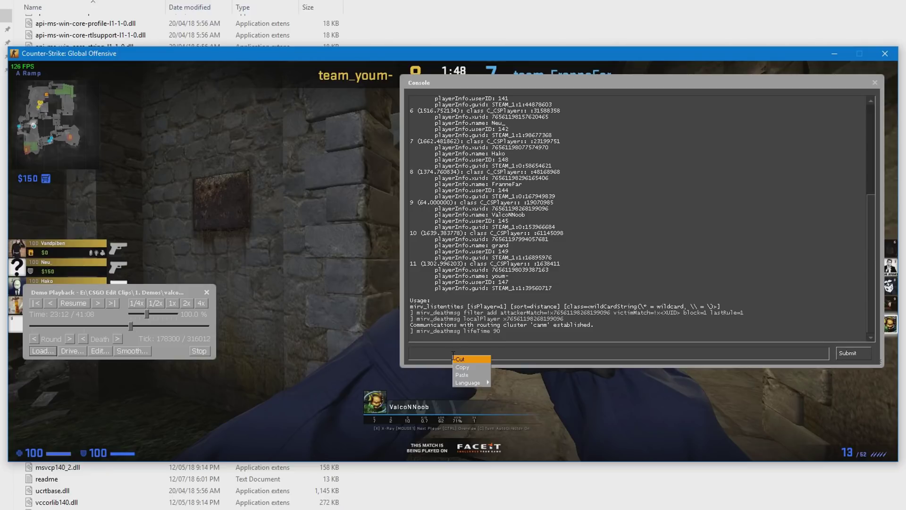
left_click(476, 377)
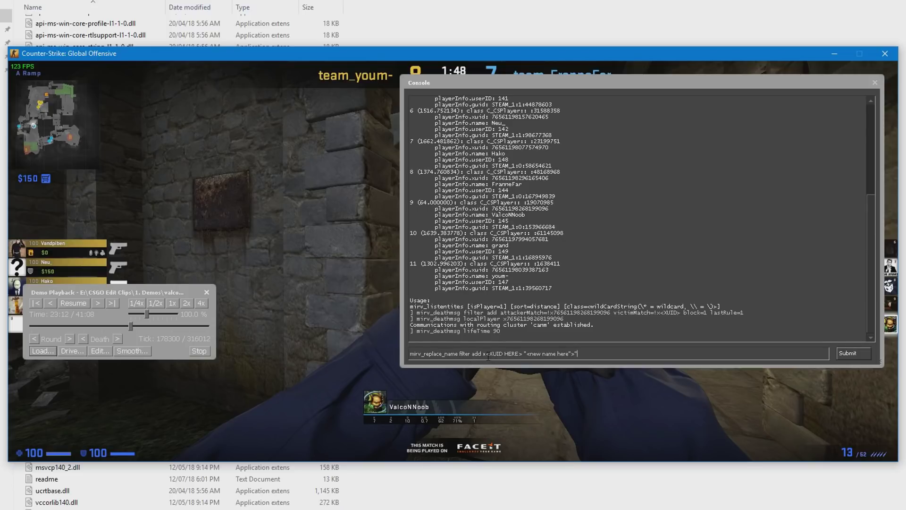
left_click_drag(564, 318, 508, 320)
left_click_drag(522, 356, 486, 357)
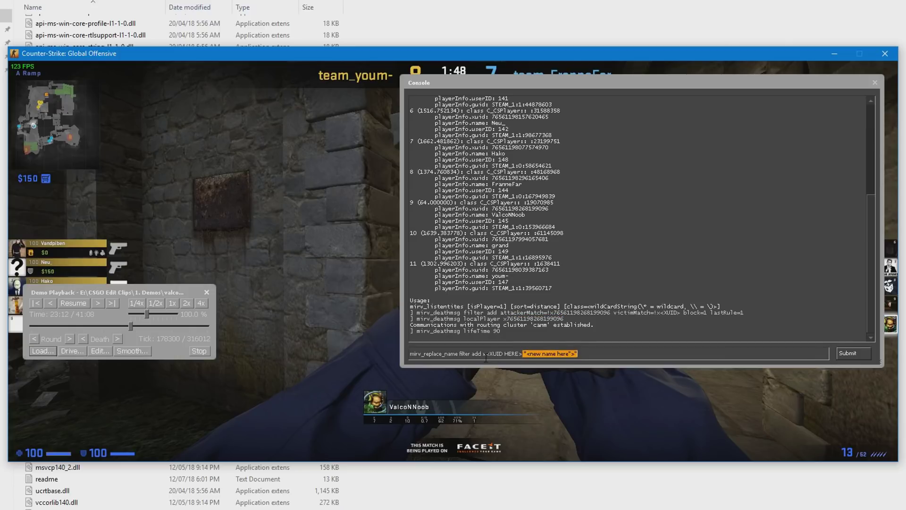
left_click(485, 357, "shift")
key("ctrl+v")
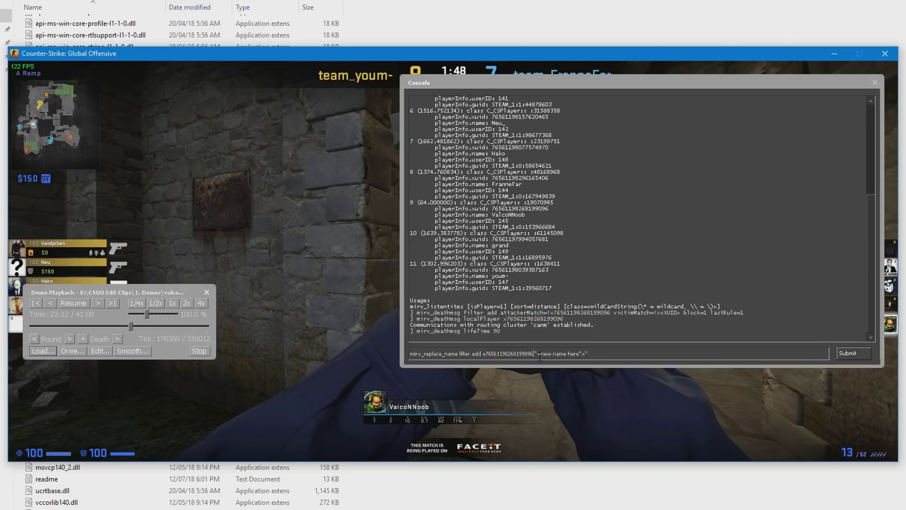
Replace the new name placeholder with the player's new display name in quotes and run the name replacement command.
left_click_drag(540, 357, 585, 357)
type("Razer981\"")
key("Return")
left_click_drag(581, 306, 626, 339)
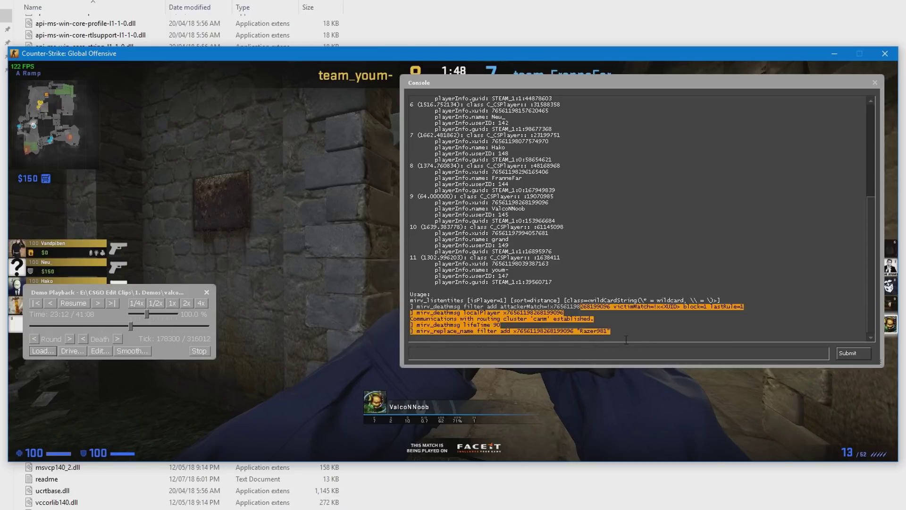
left_click(598, 354)
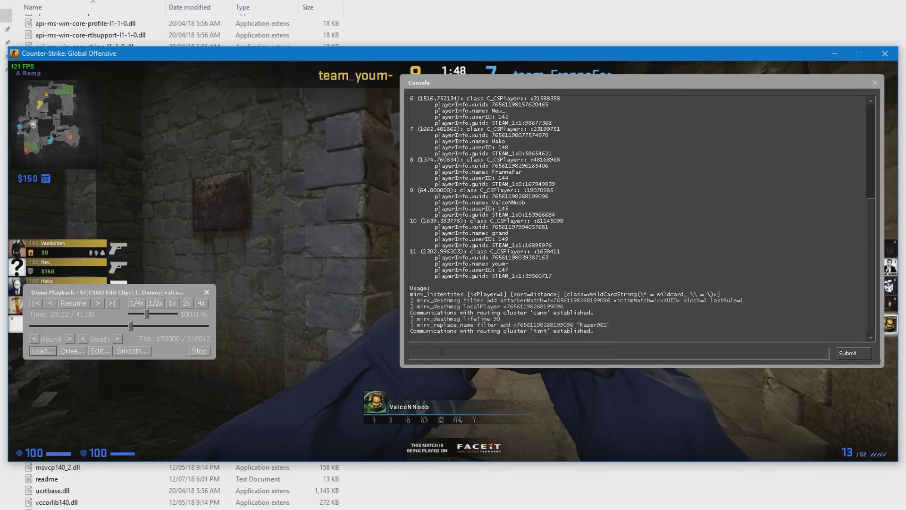
Limit the HUD to death notices by running cl_draw_only_deathnotices 1, and close the console.
key("grave")
key("grave")
type("cl_draw_only_deathnotices 1")
key("Return")
key("grave")
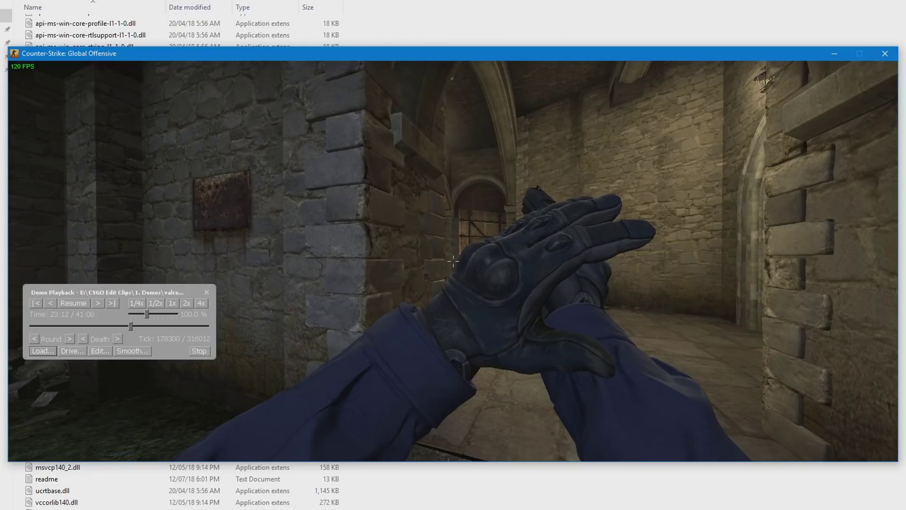
Play the demo with the playback controls hidden to check the death notices, and pause it after the kills.
left_click(81, 304)
left_click(206, 293)
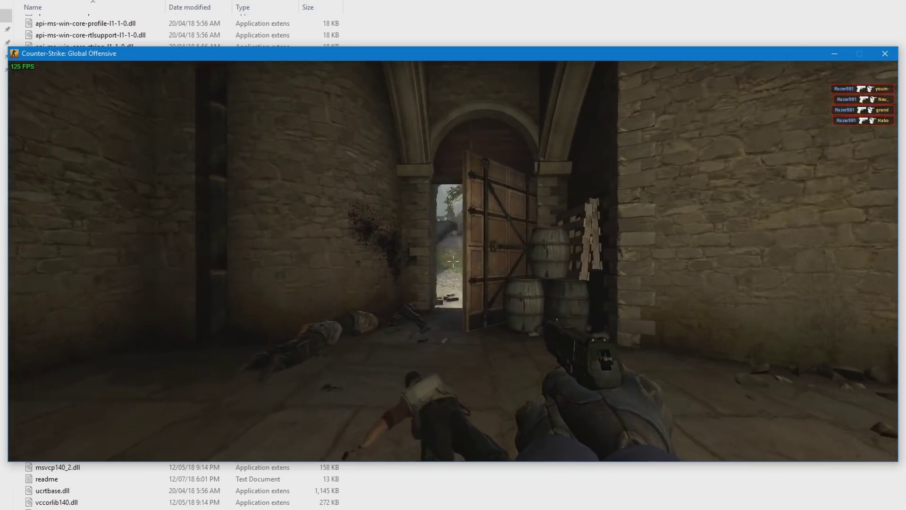
key("shift+F2")
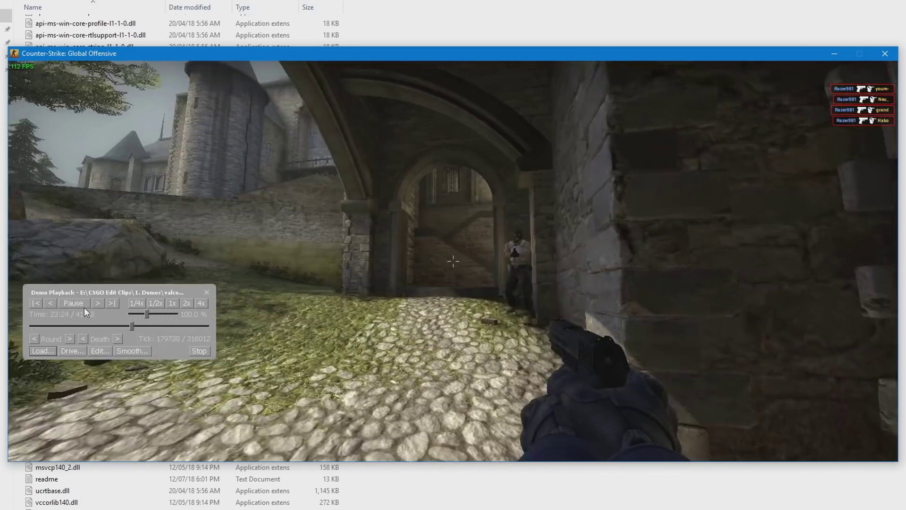
key("grave")
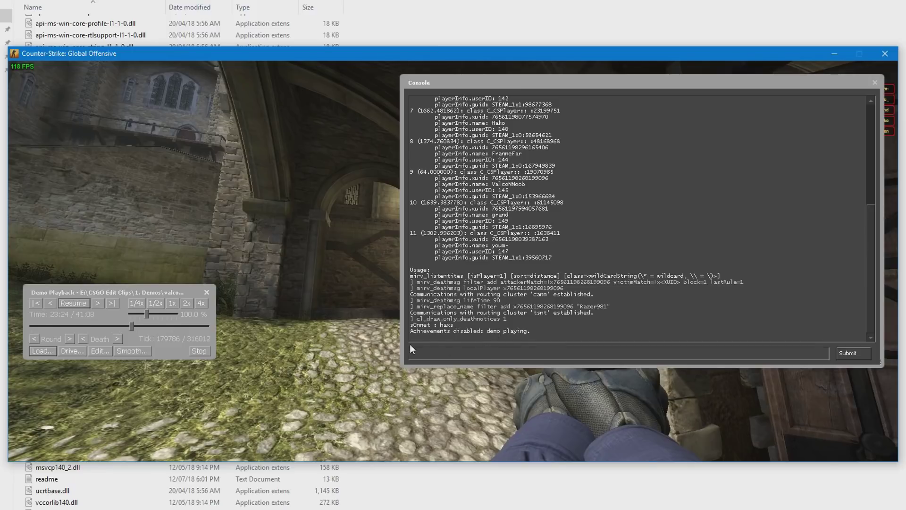
key("grave")
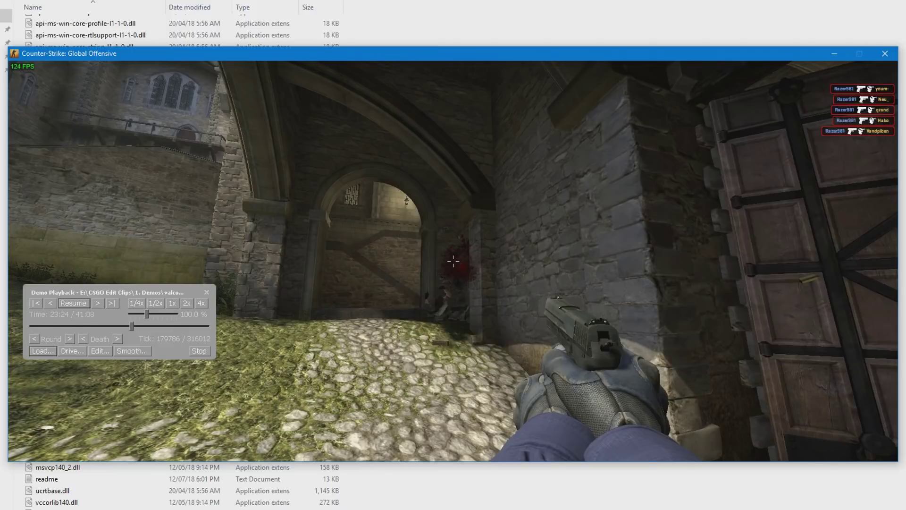
Clear the death message filters by running mirv_deathmsg filter clear in the console.
key("grave")
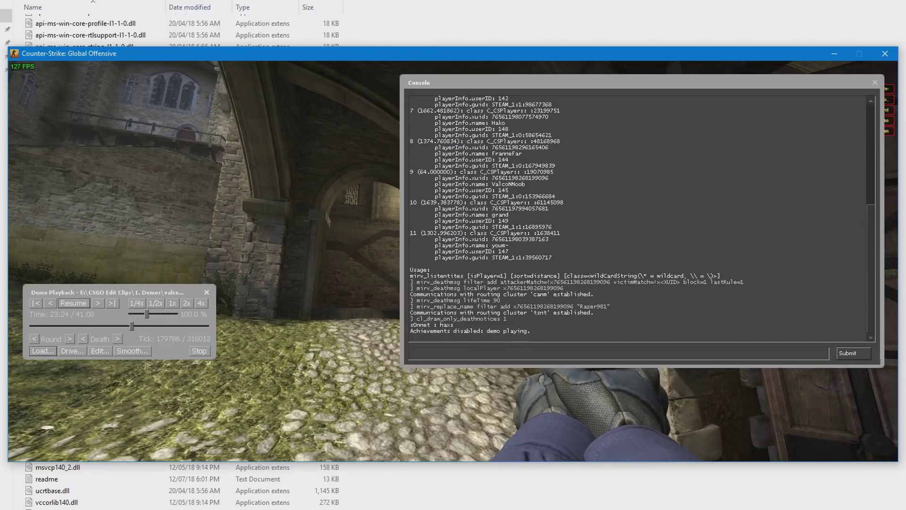
key("alt+Tab")
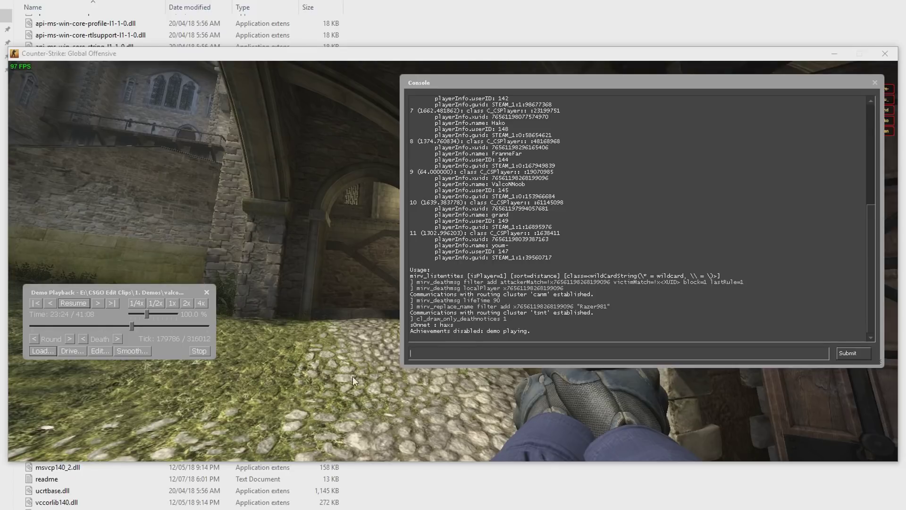
left_click(453, 354)
type("mirv_deathmsg filter clear")
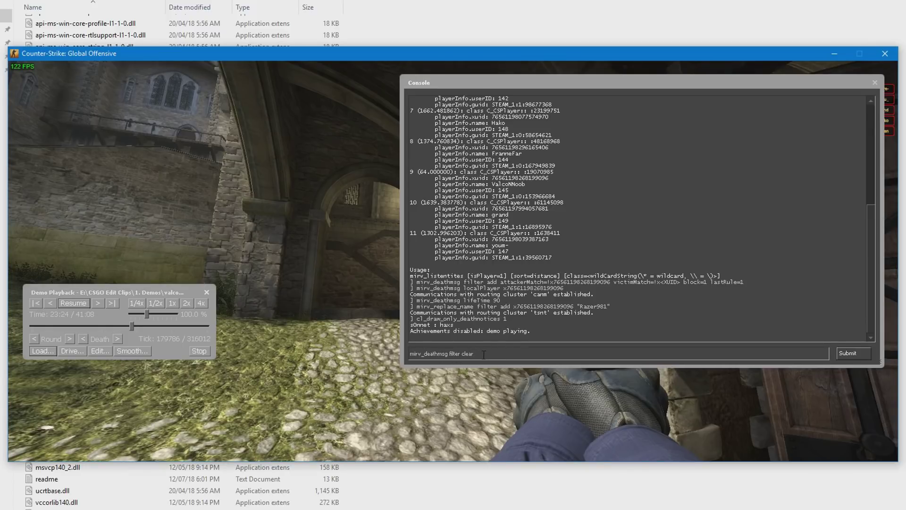
key("Return")
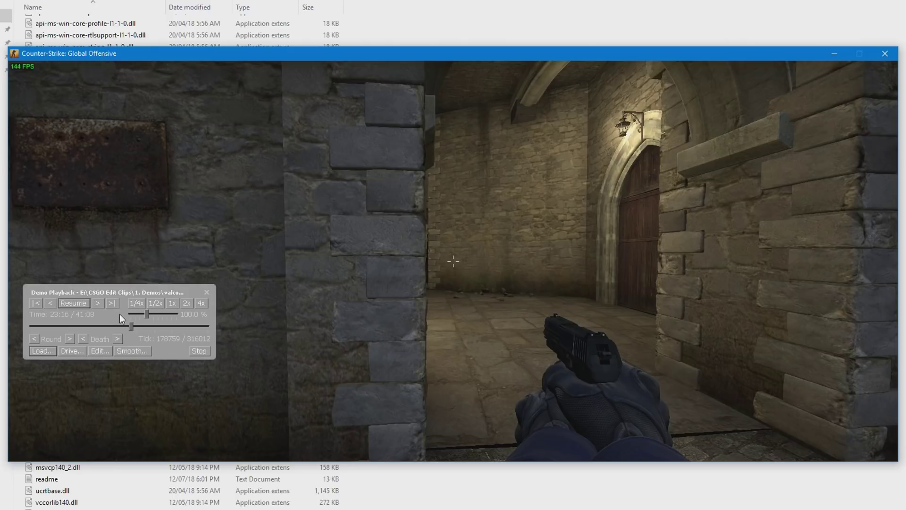
Enable death message debugging by running mirv_deathmsg debug 1, and close the console.
key("grave")
type("mirv_deathmsg debug 1")
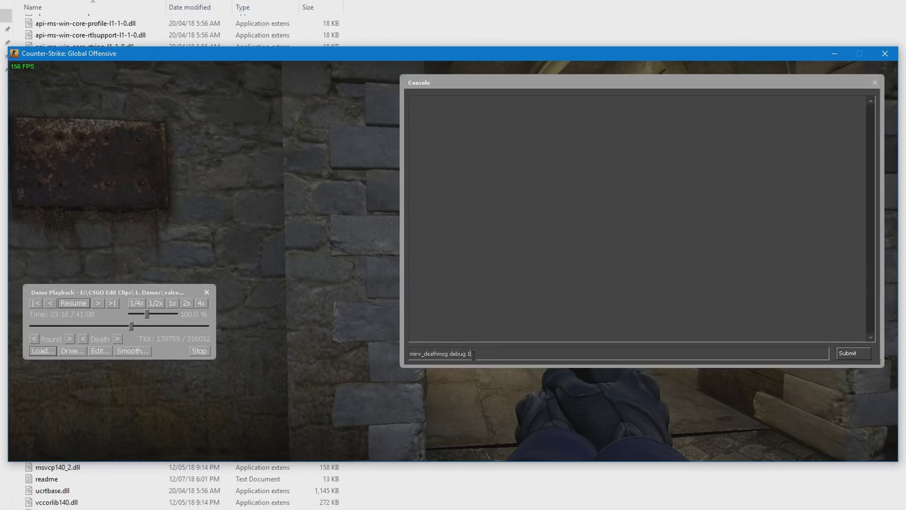
key("Return")
key("grave")
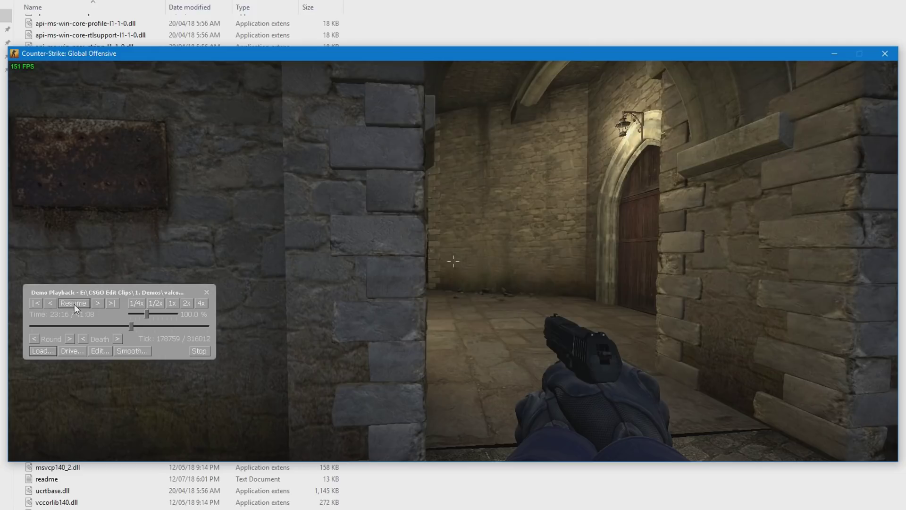
Play the demo through one kill, pause it, and read the attacker and victim IDs in the console.
left_click(73, 303)
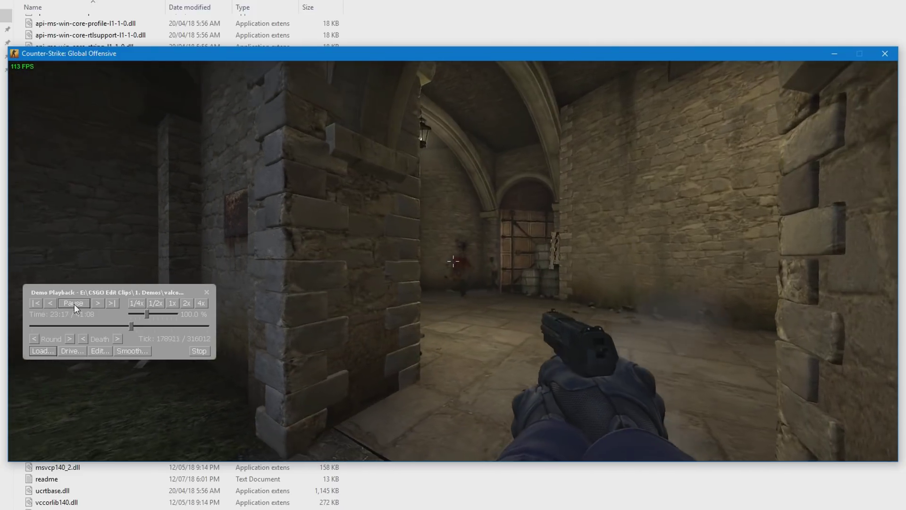
left_click(73, 303)
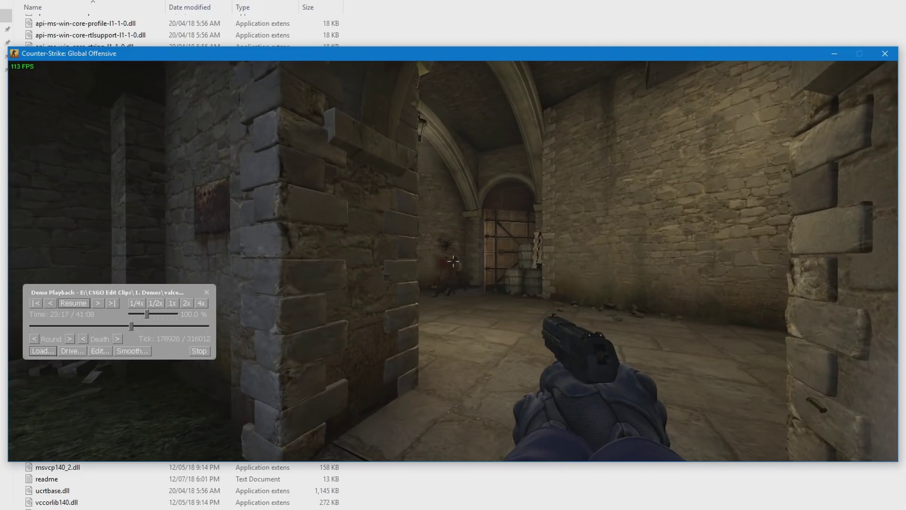
key("grave")
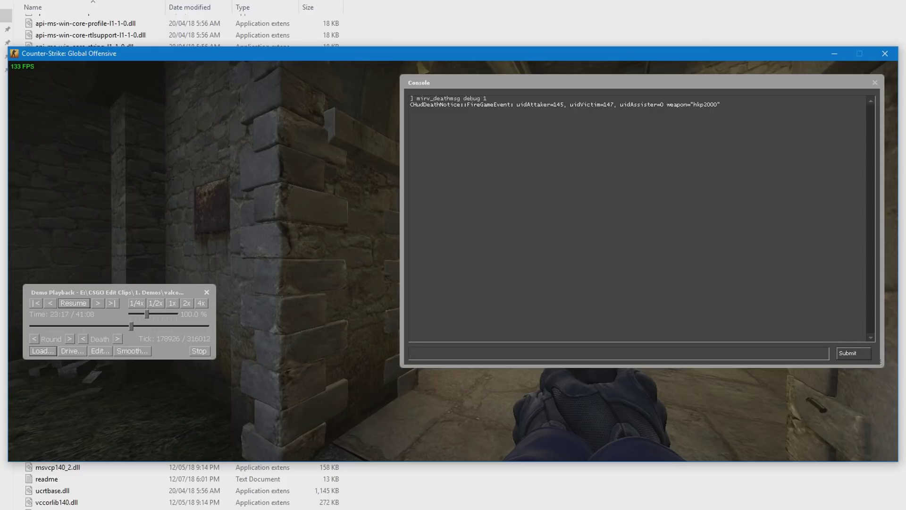
Enter the console command mirv_deathmsg fake attackerId=0 victimId=1 weapon=ak47 headshot=0.
key("alt+Tab")
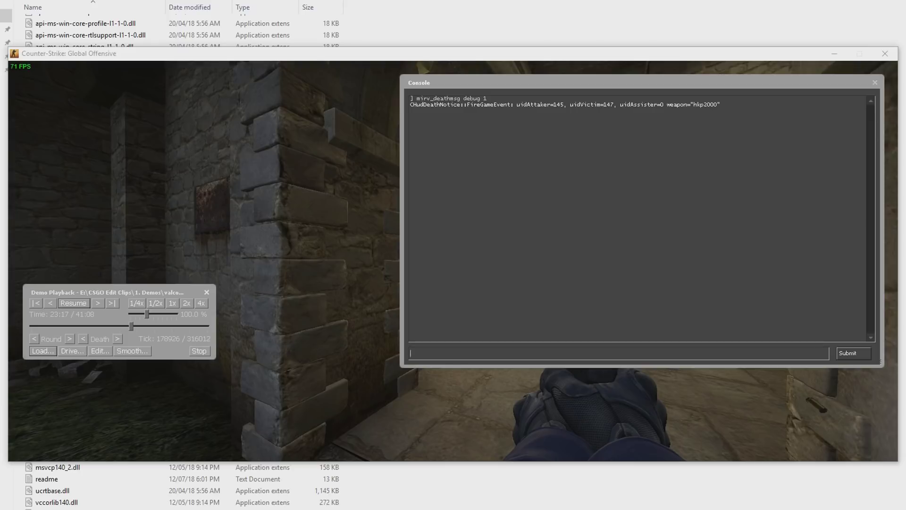
left_click(453, 353)
type("mirv_deathmsg fake attackerId=0 victimId=1 weapon=ak47 headshot=0")
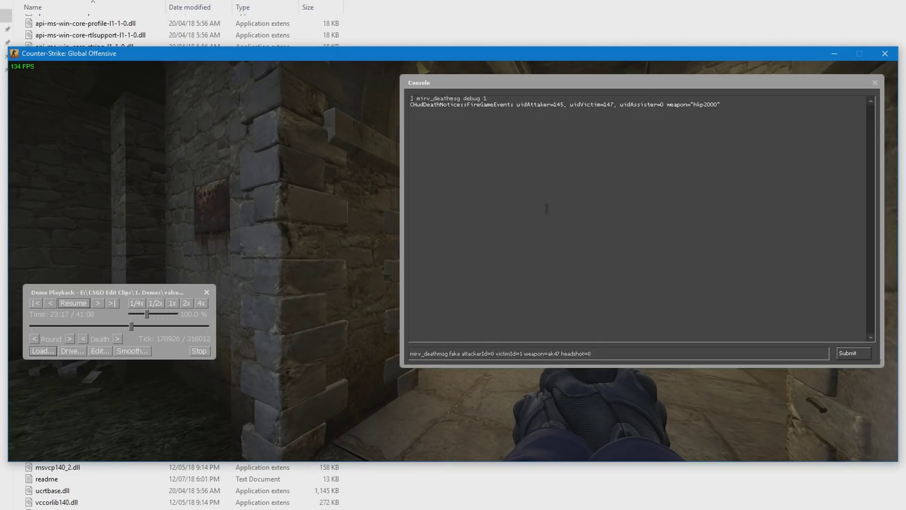
Set attackerId to 145 and victimId to 147 in the fake death message command, keep the ak47 weapon, and run it.
double_click(492, 353)
type("145")
double_click(527, 355)
type("147")
left_click_drag(572, 355, 559, 355)
left_click(605, 357)
key("Return")
key("grave")
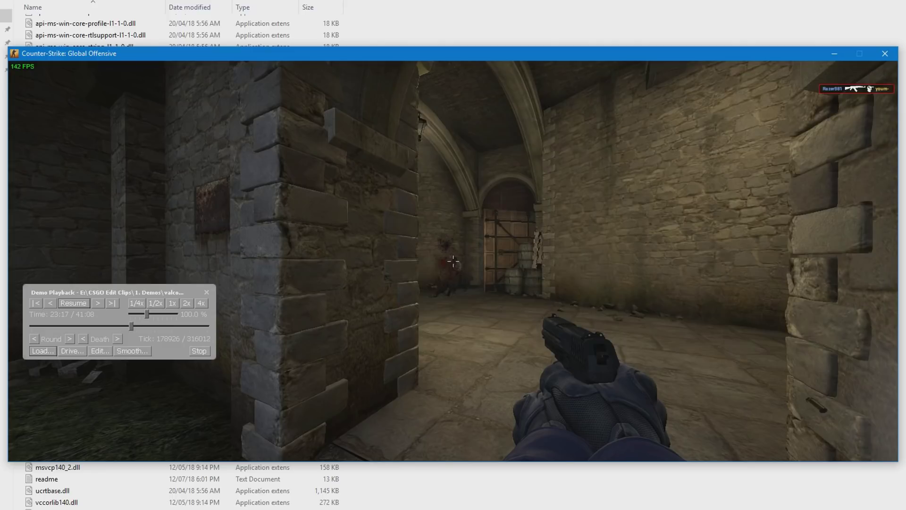
Repeat the last fake death message command to add more notices to the killfeed.
key("grave")
key("Up")
key("Return")
key("grave")
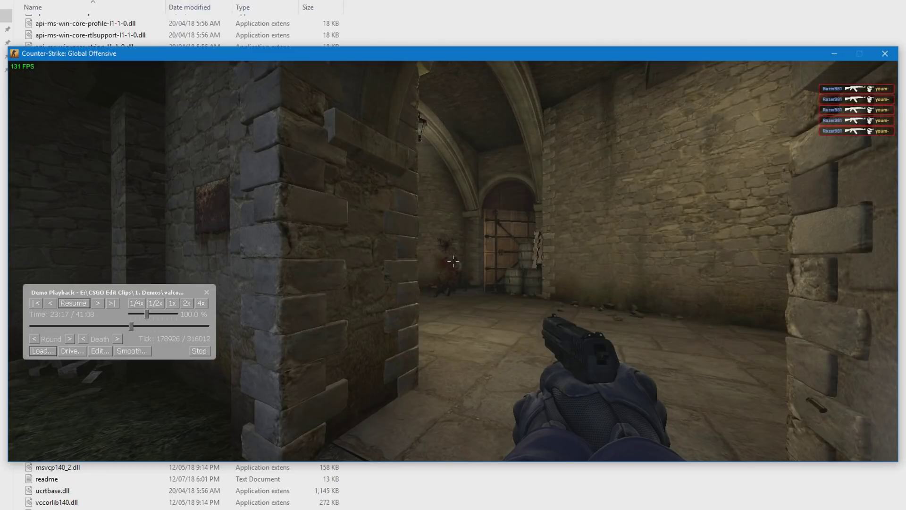
Play the demo briefly to check the killfeed, and pause it with the console open.
left_click(74, 303)
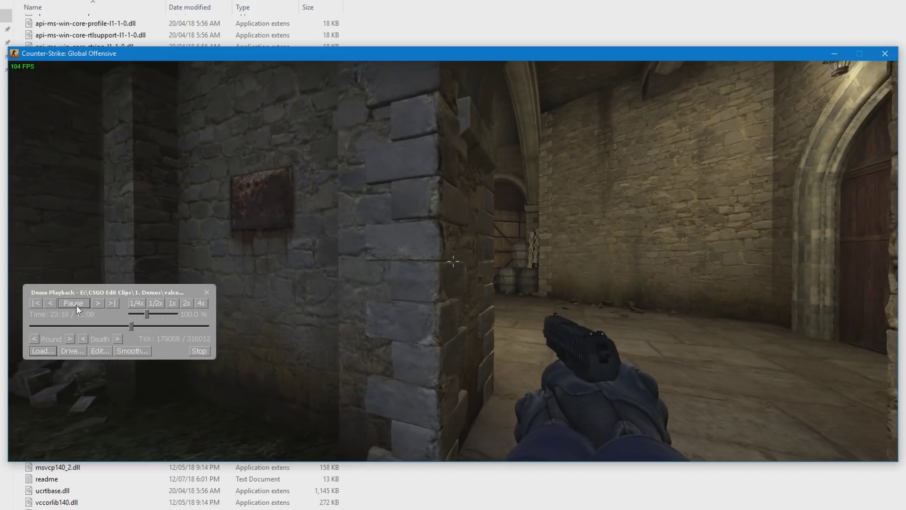
key("grave")
left_click(76, 305)
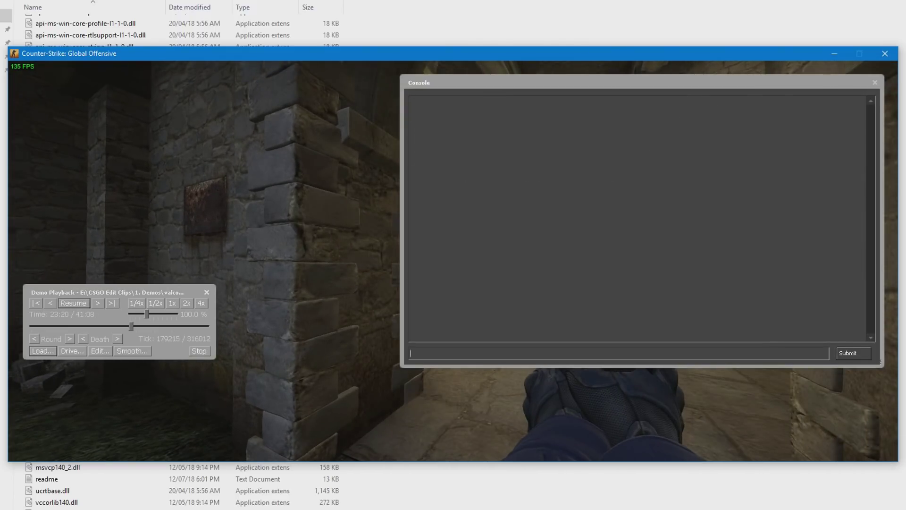
Turn off death message debugging by running mirv_deathmsg debug 0, and clear the console.
key("alt+Tab")
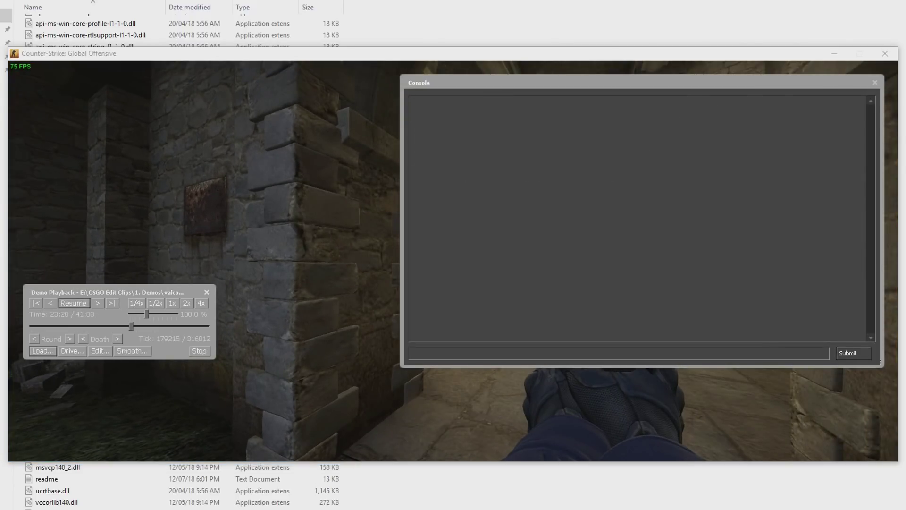
left_click(468, 350)
type("mirv_deathmsg debug 0")
key("ctrl+a")
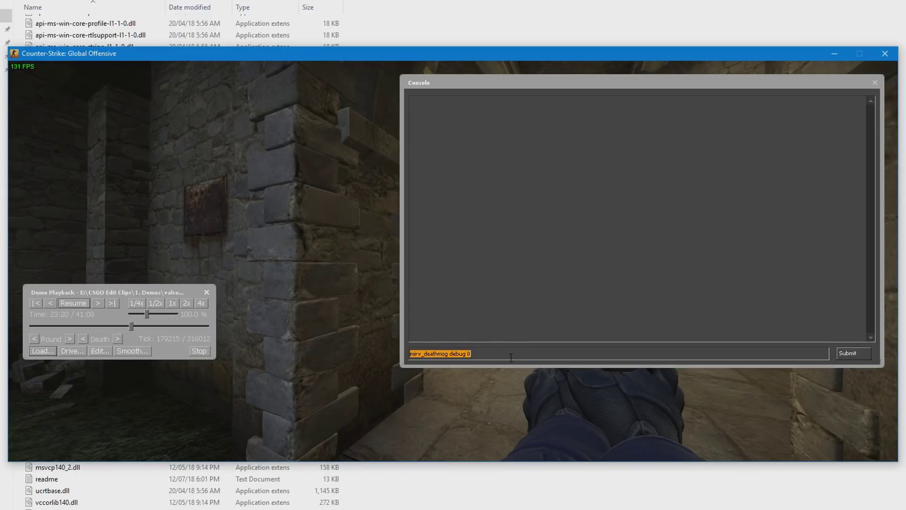
key("Return")
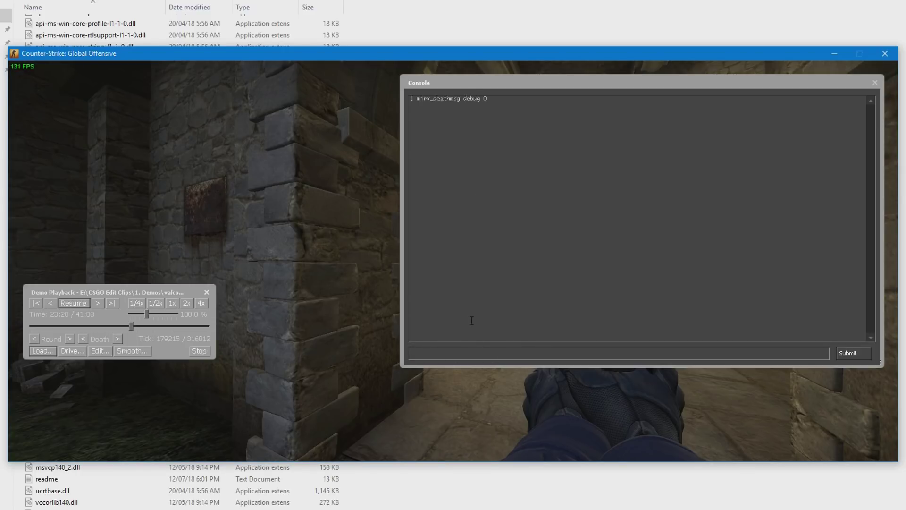
type("clear")
key("Return")
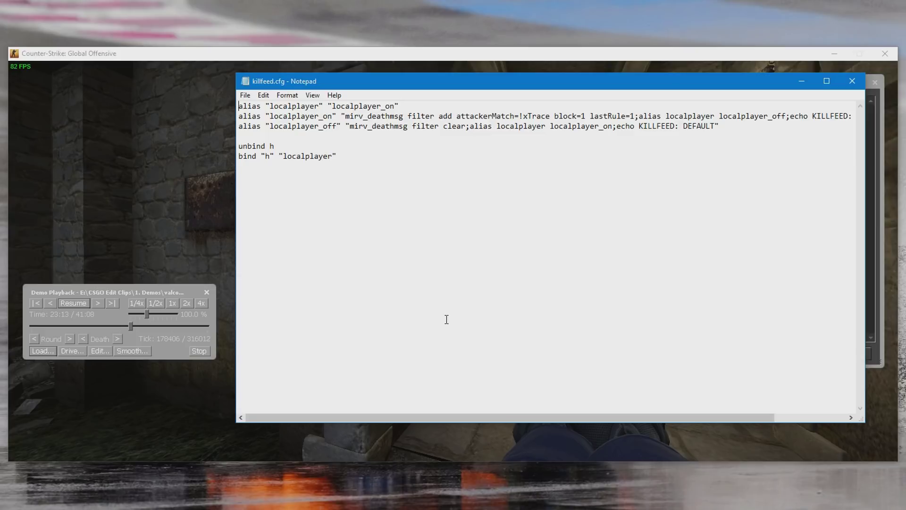
Examine the localplayer aliases and the h key bind in killfeed.cfg, and close the file.
left_click_drag(485, 415, 427, 417)
left_click_drag(512, 417, 459, 415)
key("alt+F4")
Load the killfeed config by running exec killfeed.cfg in the console.
type("exec")
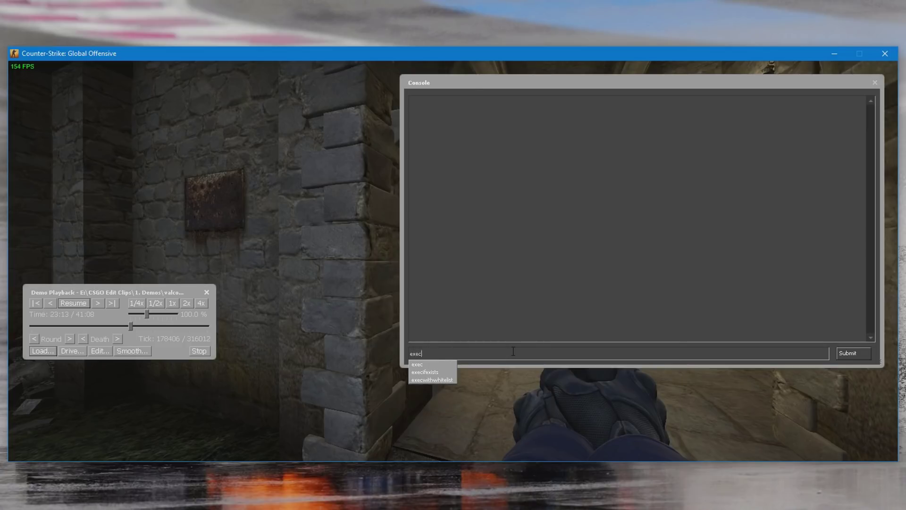
type(" killfeed")
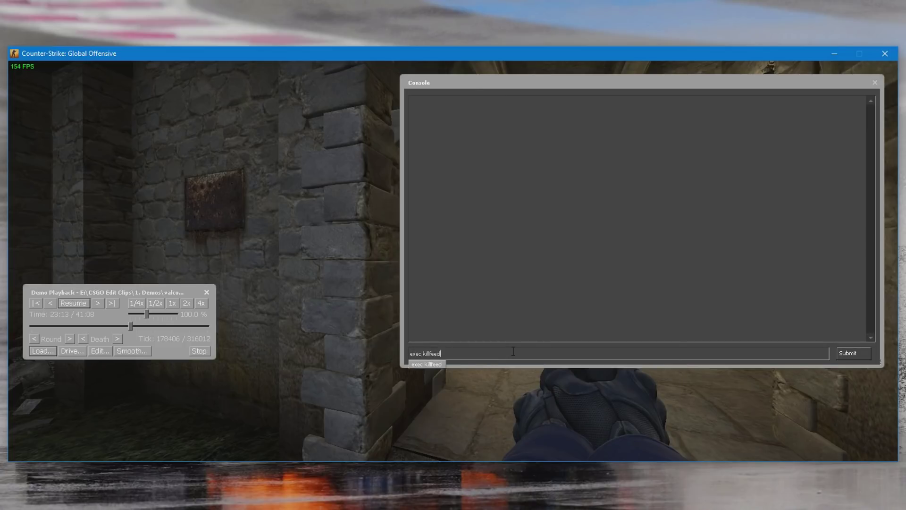
type(".cfg")
key("Return")
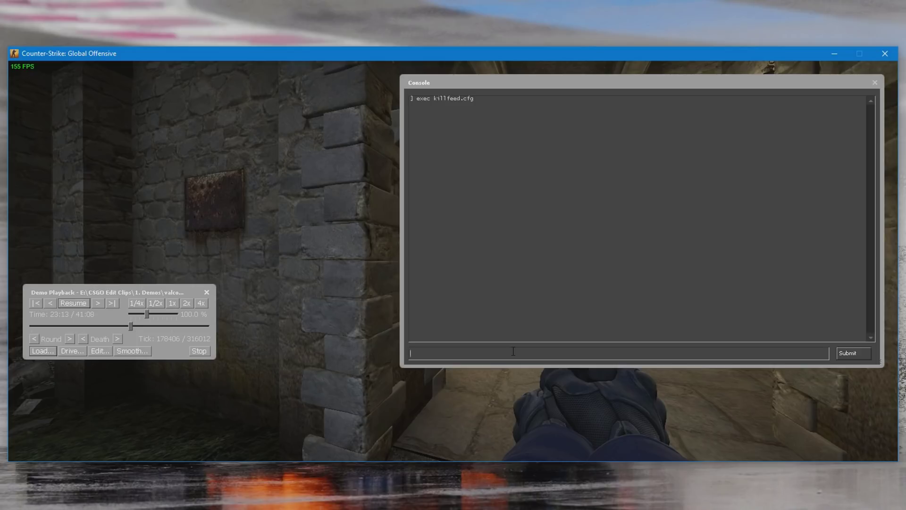
Hide the demo playback controls, toggle the localplayer killfeed filter to local player only, and check its echo in the console.
key("grave")
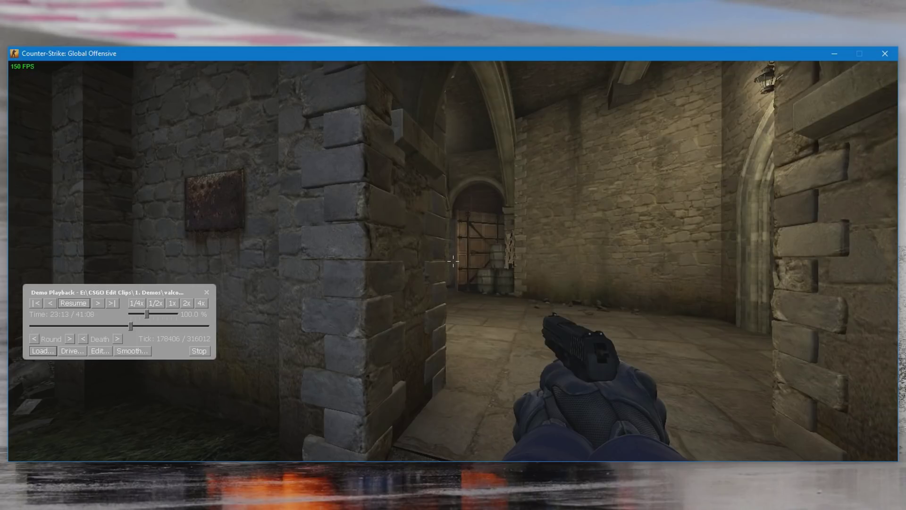
left_click(206, 292)
key("grave")
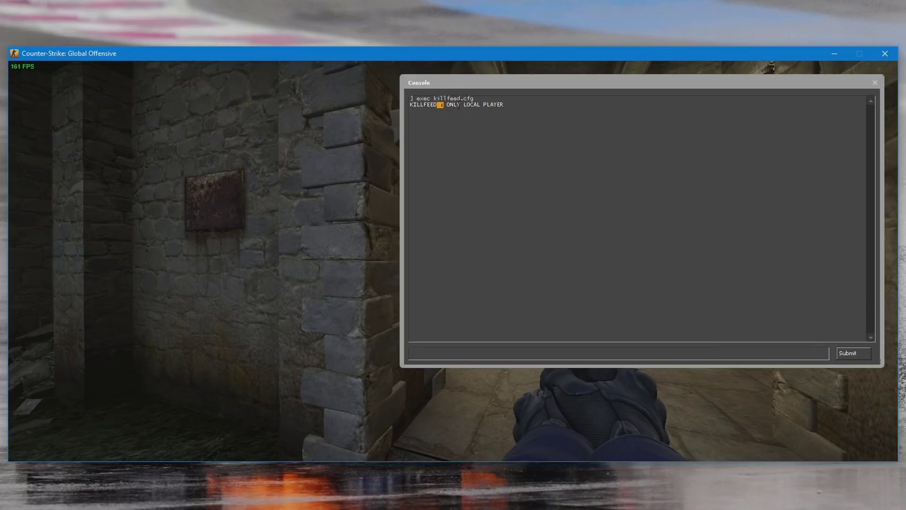
key("grave")
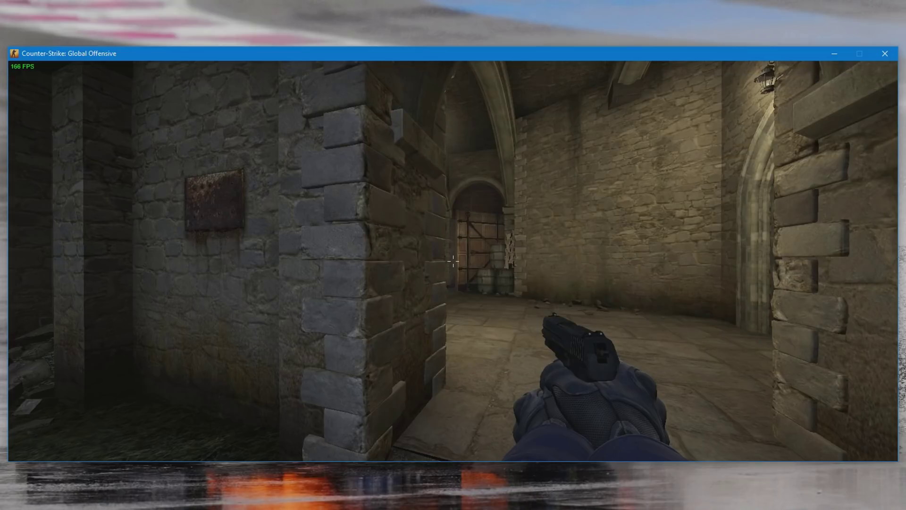
key("grave")
key("grave")
Play the demo with the playback controls hidden to check the filtered killfeed, and bring the controls back.
key("shift+F2")
left_click(74, 303)
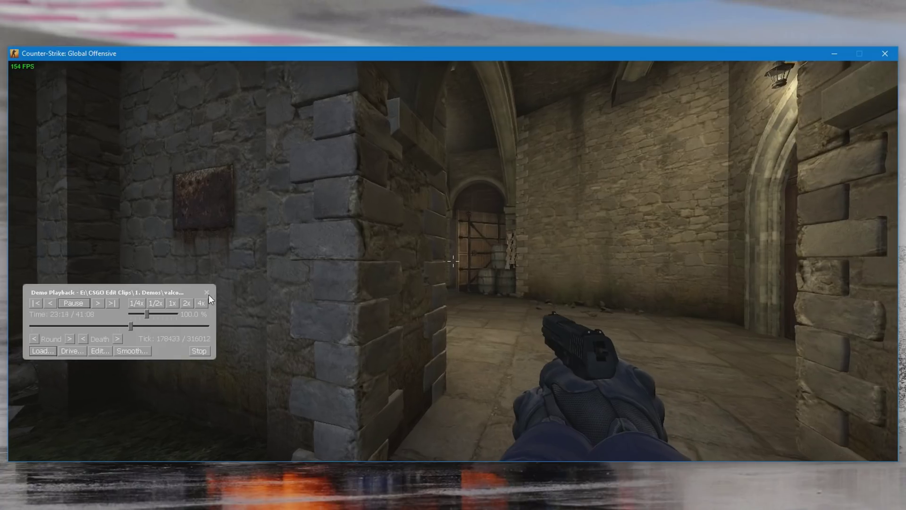
left_click(207, 293)
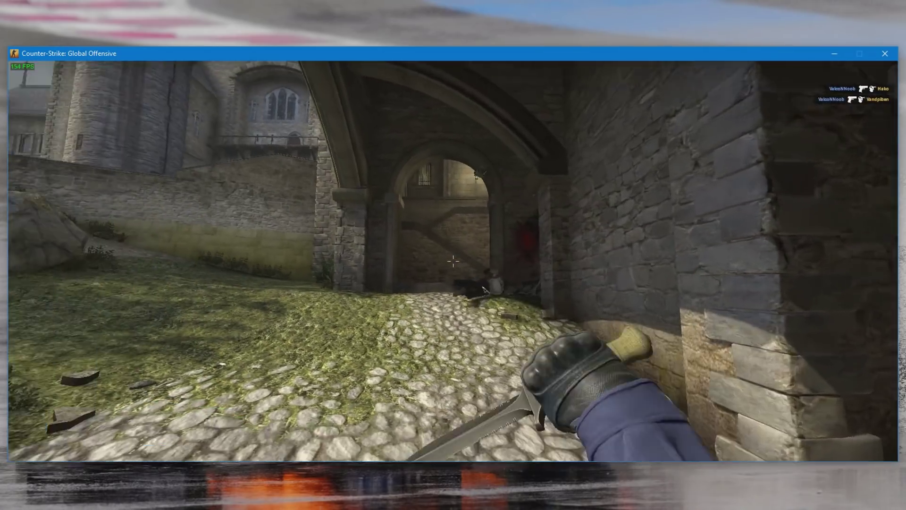
key("shift+F2")
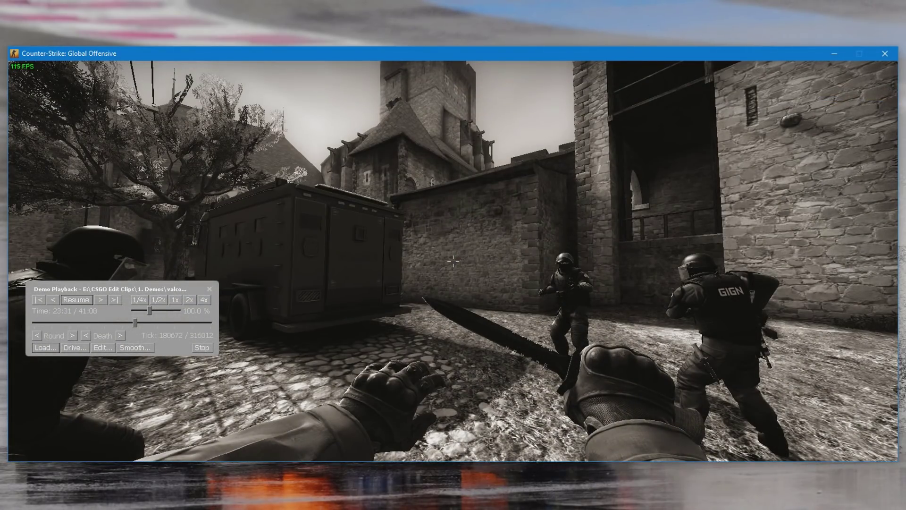